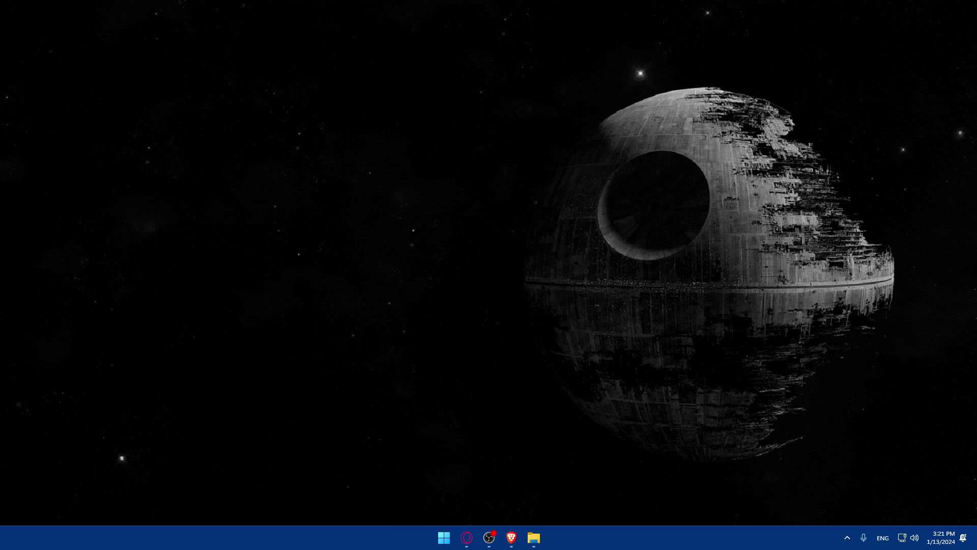
Restore the Brave window and load shopify.com from the address bar
left_click(517, 537)
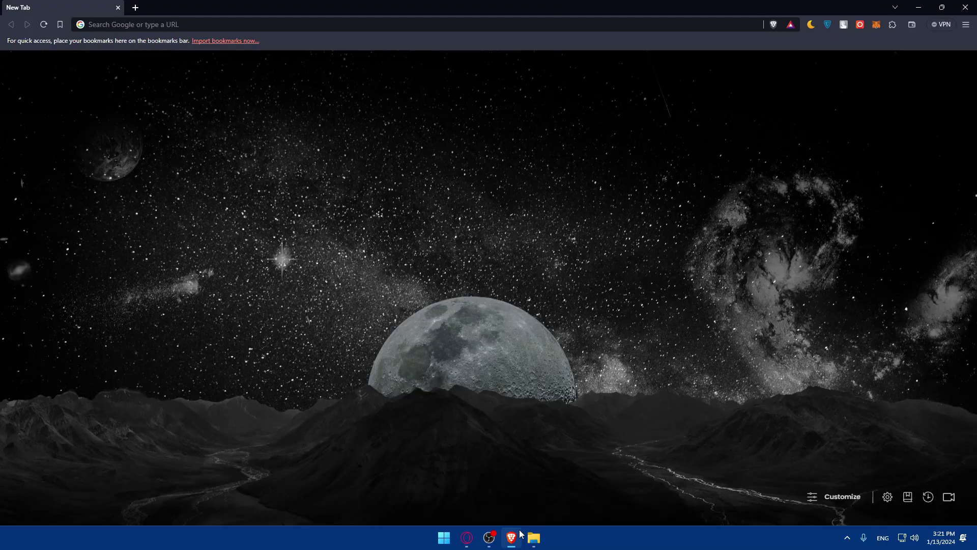
left_click(511, 537)
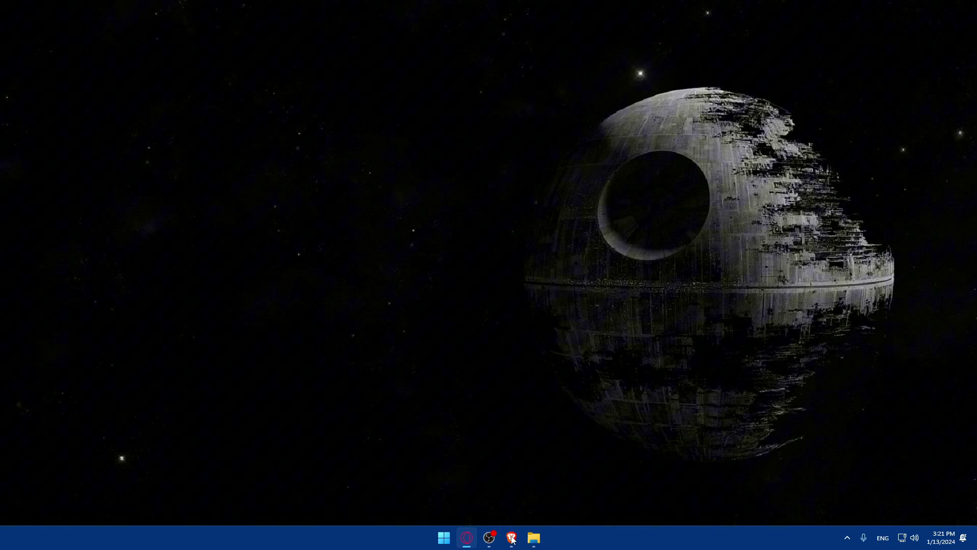
left_click(512, 538)
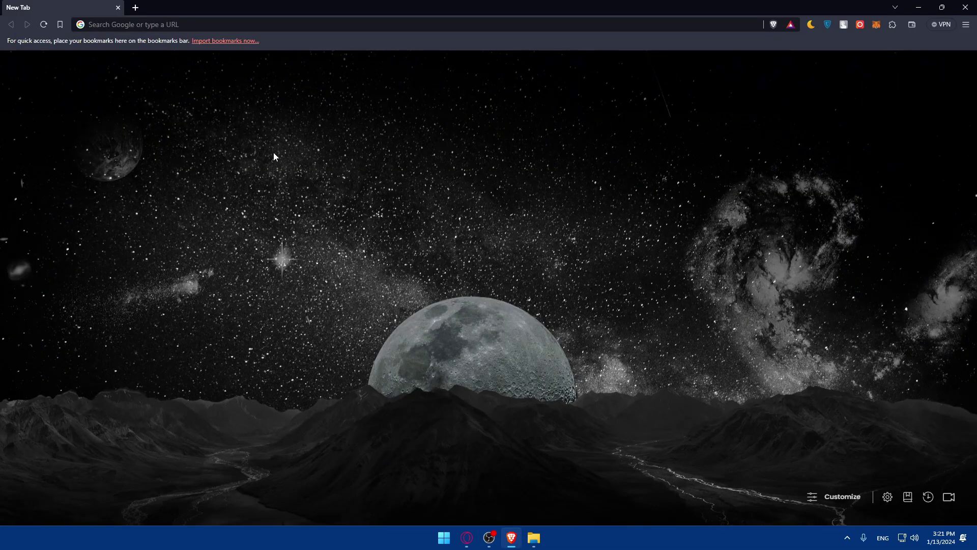
left_click(125, 22)
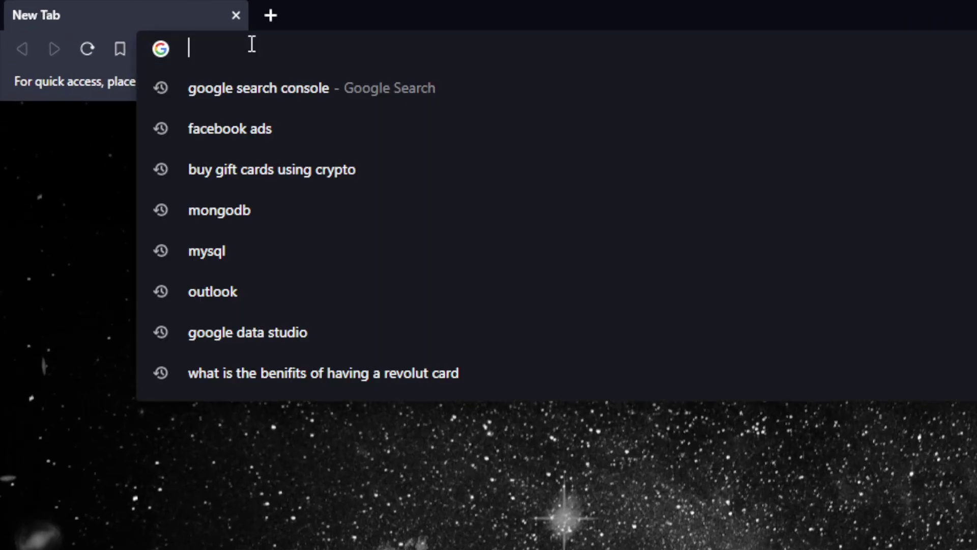
type("shopify.co")
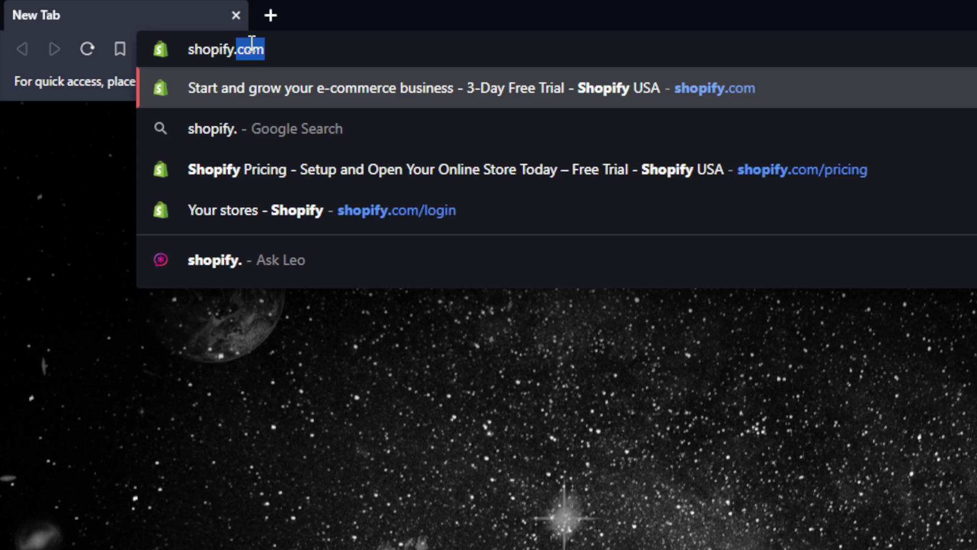
type("m")
key("Return")
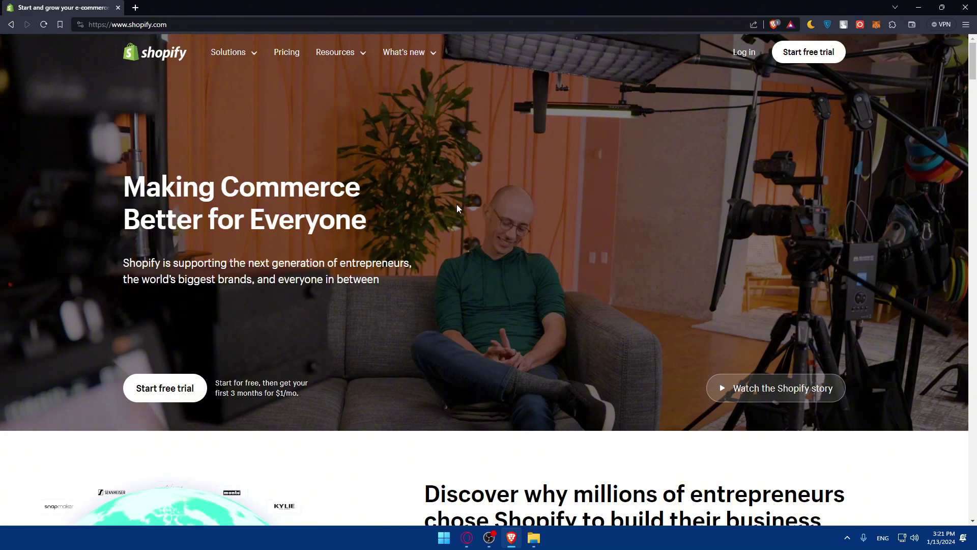
Scroll down through the Shopify homepage to the plan pricing
scroll(456, 208, "down", 6)
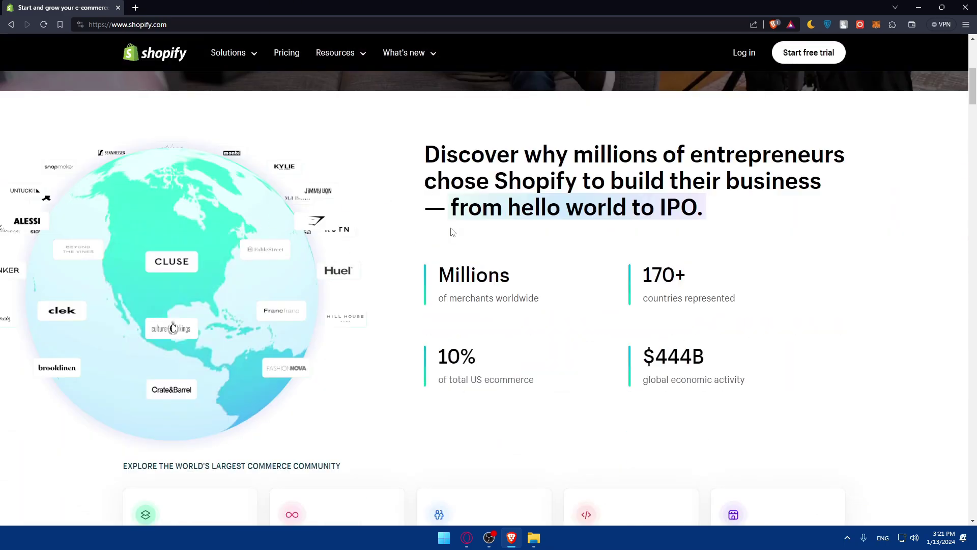
scroll(503, 224, "down", 3)
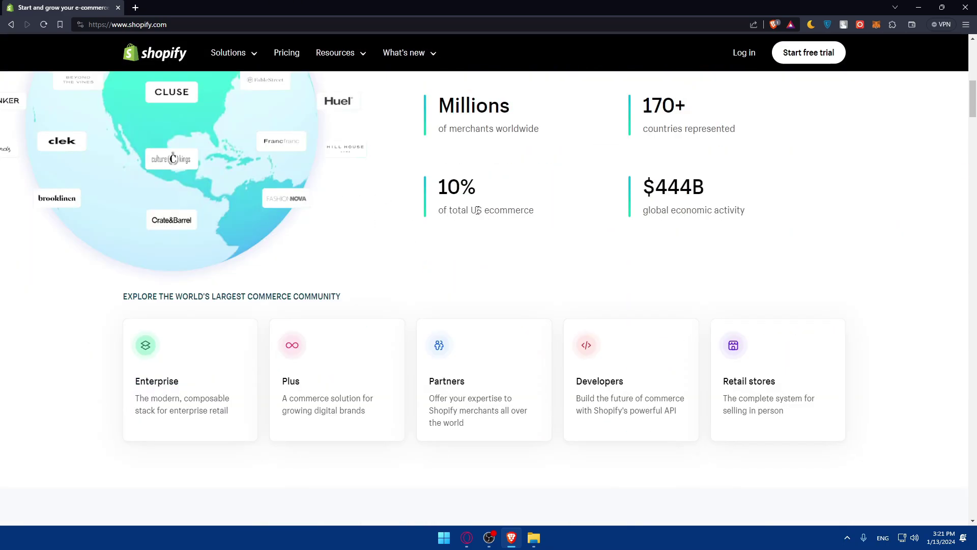
scroll(478, 209, "down", 3)
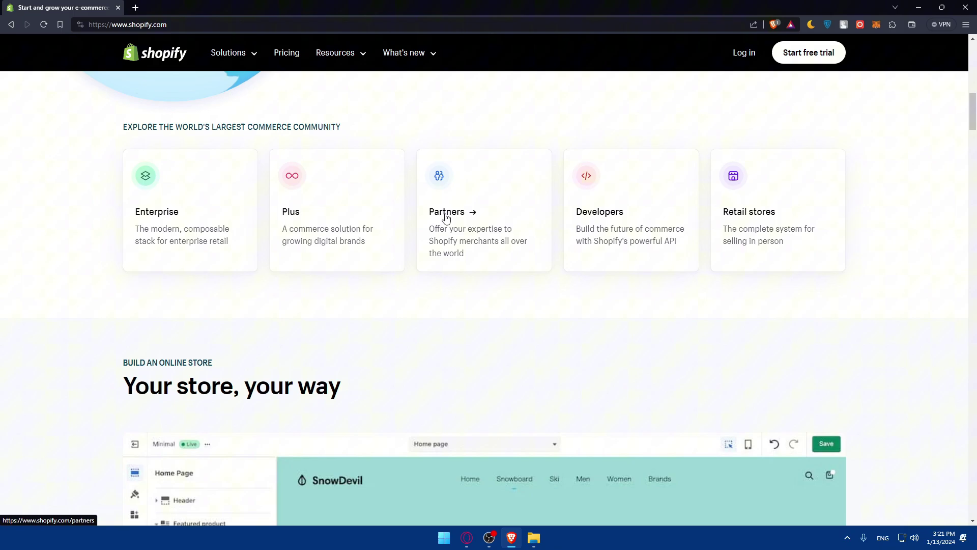
scroll(447, 218, "down", 12)
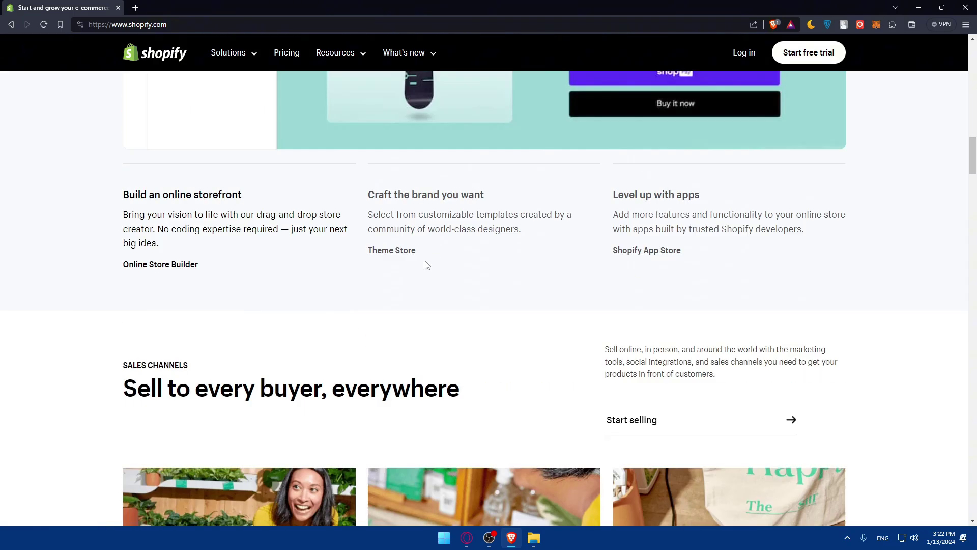
scroll(331, 286, "down", 10)
scroll(328, 286, "down", 8)
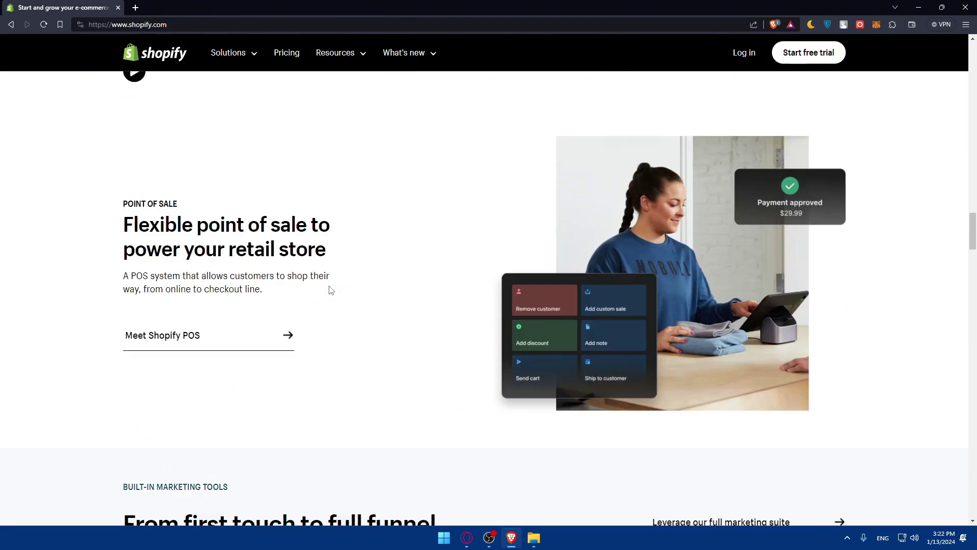
scroll(321, 284, "up", 3)
scroll(340, 267, "down", 7)
scroll(307, 255, "down", 20)
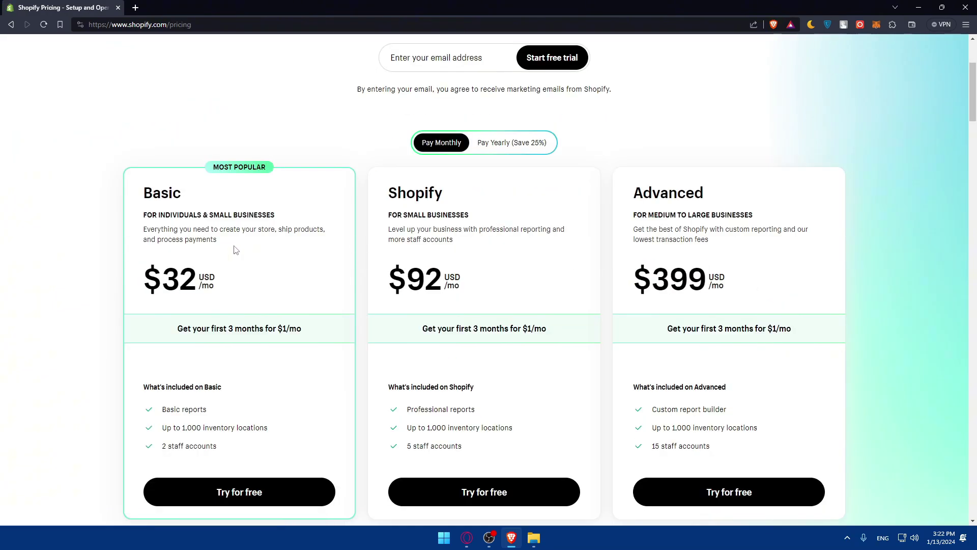
Show yearly plan prices ($24, $69, $299), then log in to the store admin
left_click(513, 144)
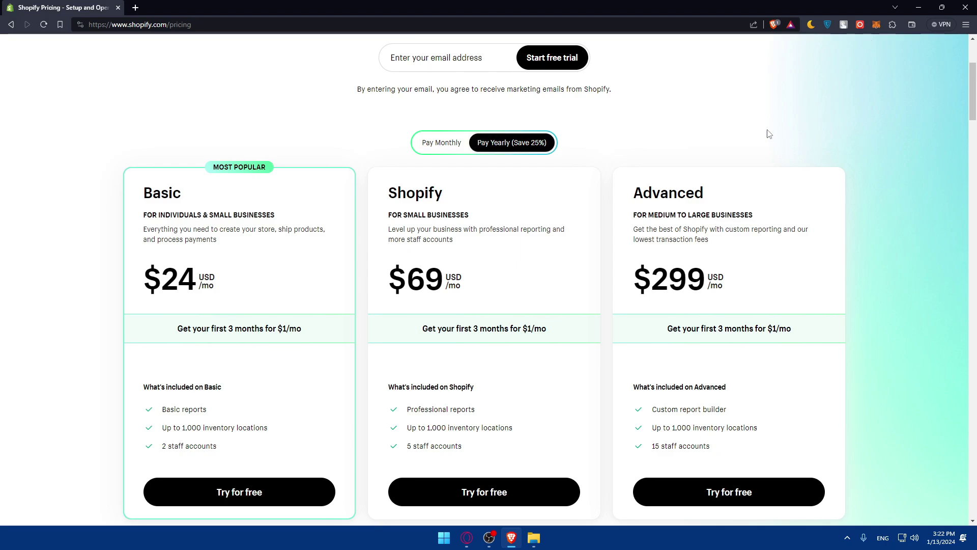
scroll(767, 134, "up", 3)
left_click(744, 53)
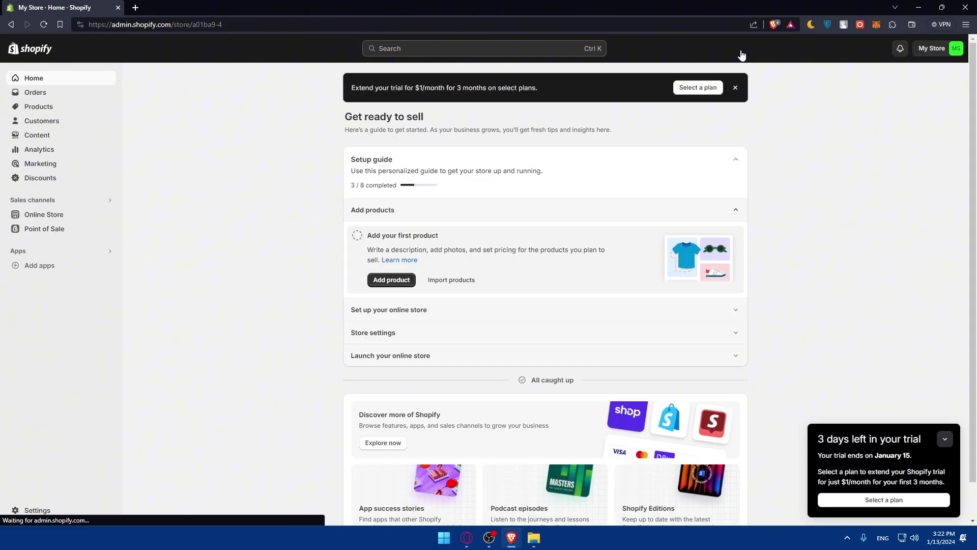
Collapse the trial reminder and go to Settings > Payments
left_click(944, 438)
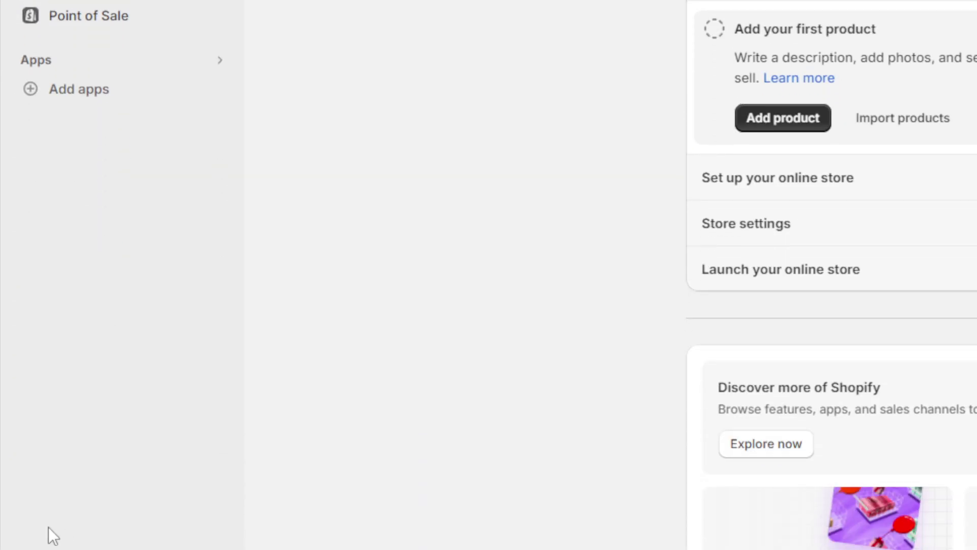
left_click(93, 481)
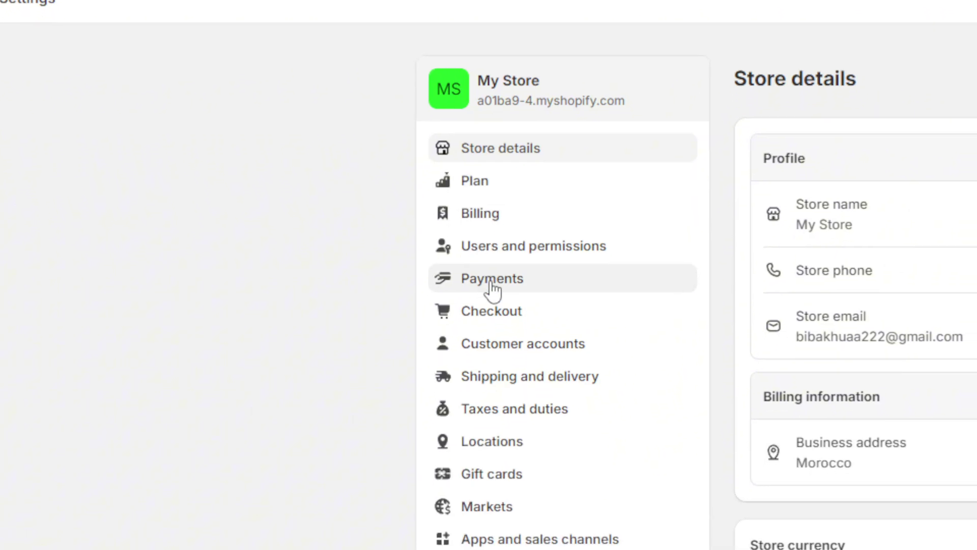
left_click(491, 285)
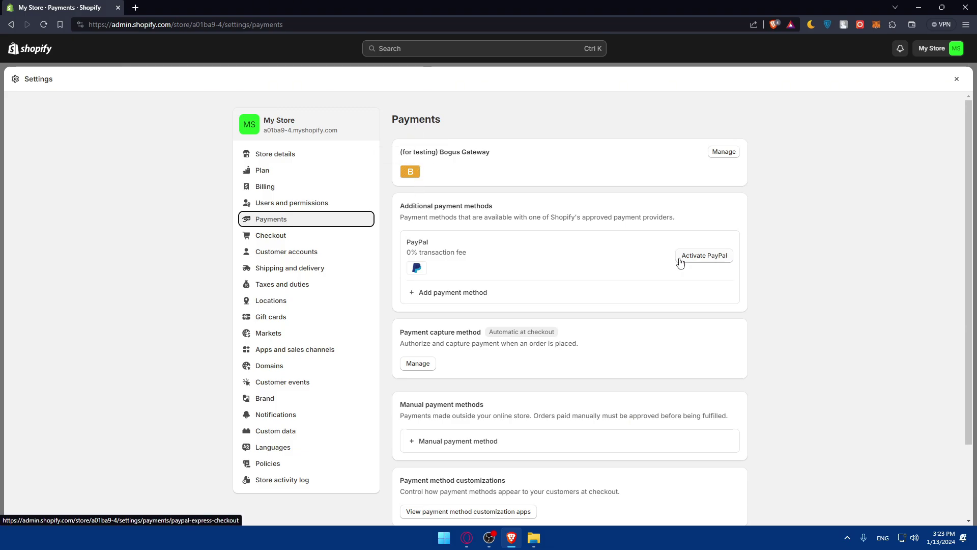
Browse the available payment methods, payment providers and manual payment options
left_click(458, 296)
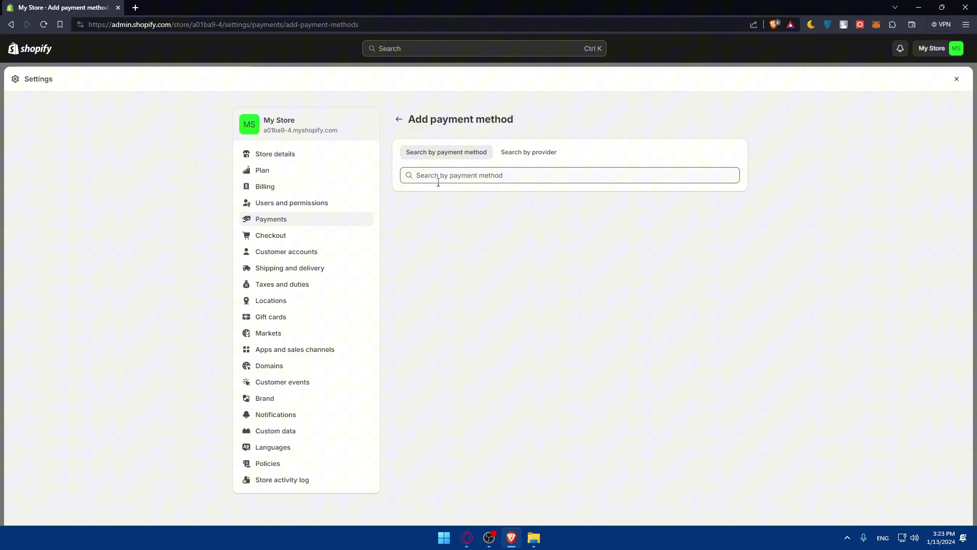
left_click(457, 173)
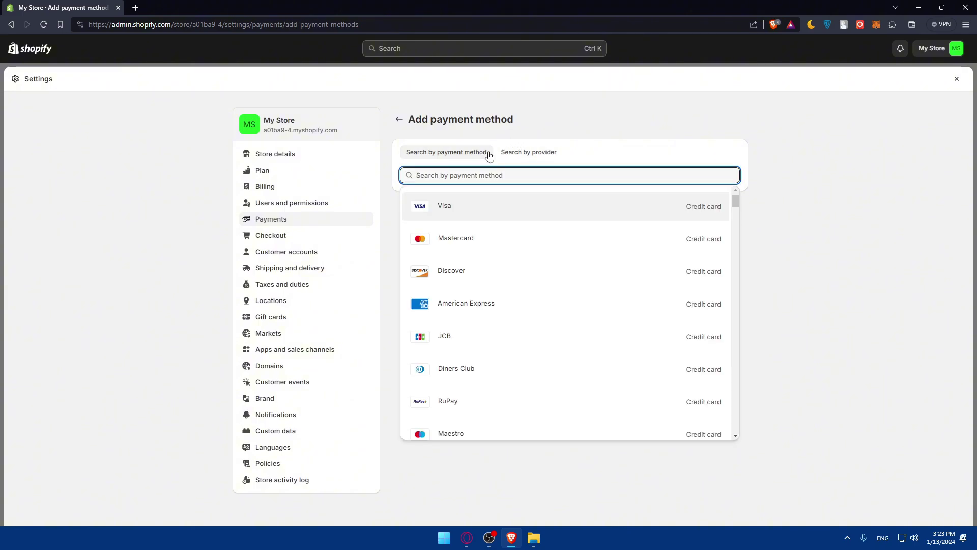
left_click(519, 153)
left_click(471, 174)
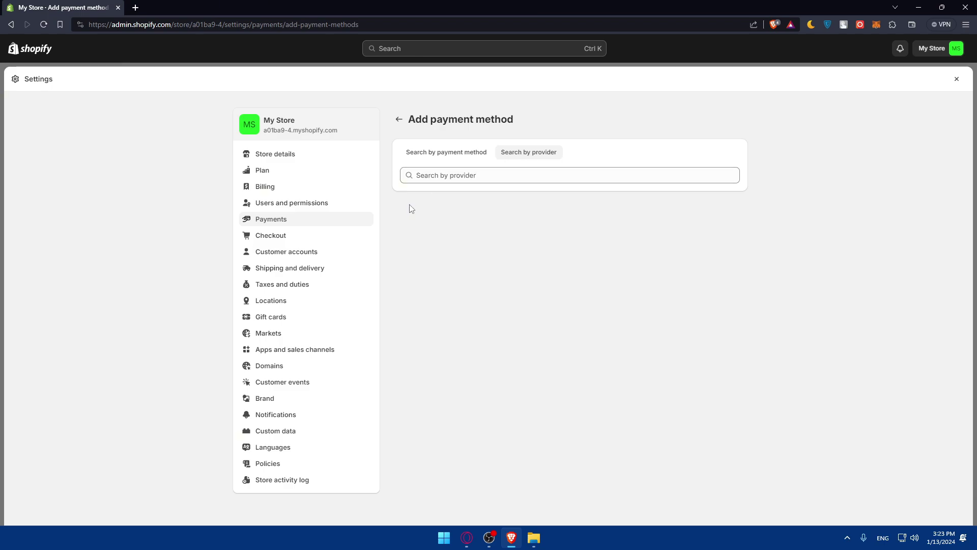
left_click(283, 219)
scroll(474, 277, "down", 2)
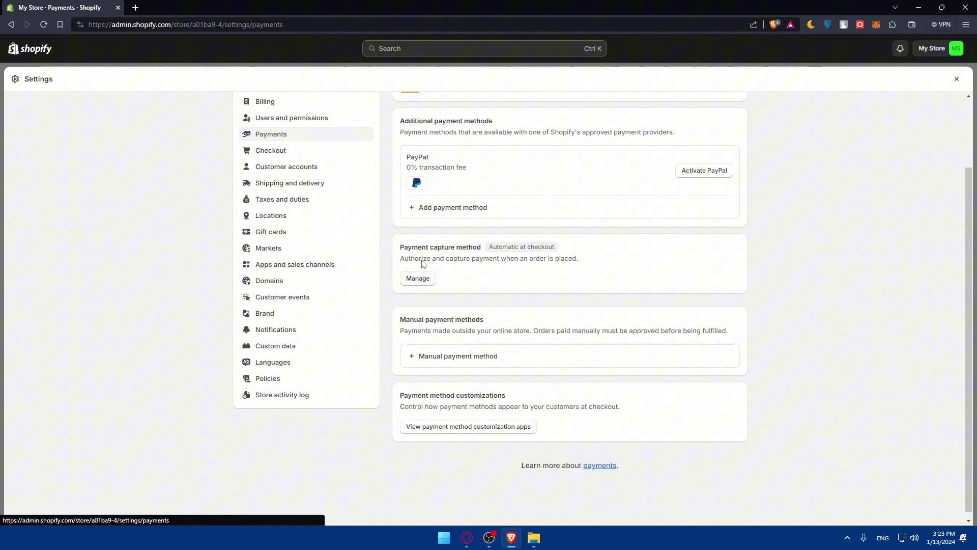
left_click(423, 356)
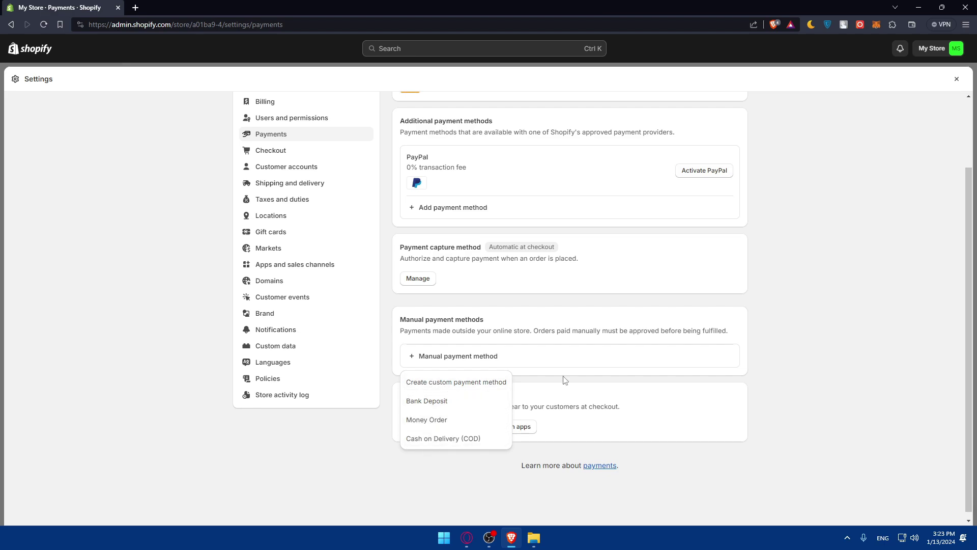
left_click(437, 388)
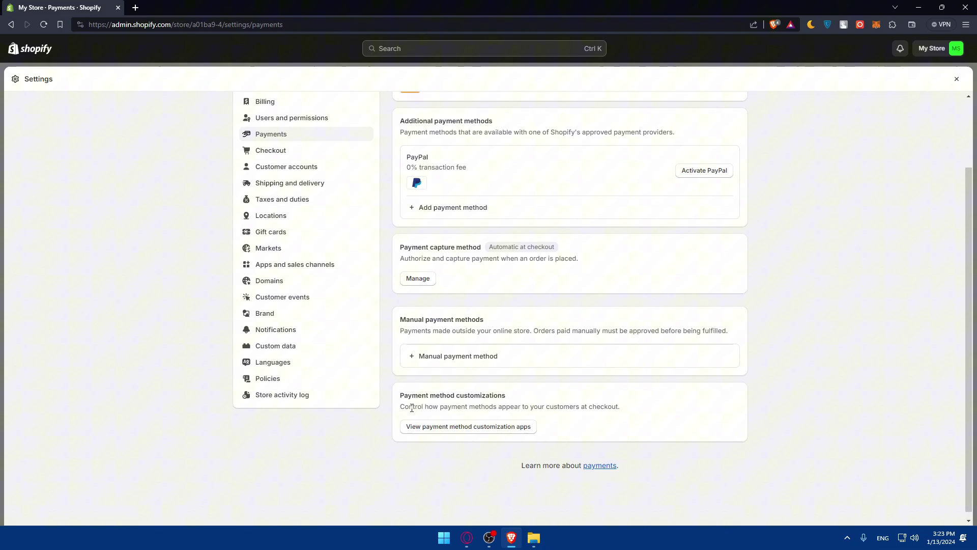
scroll(443, 418, "up", 2)
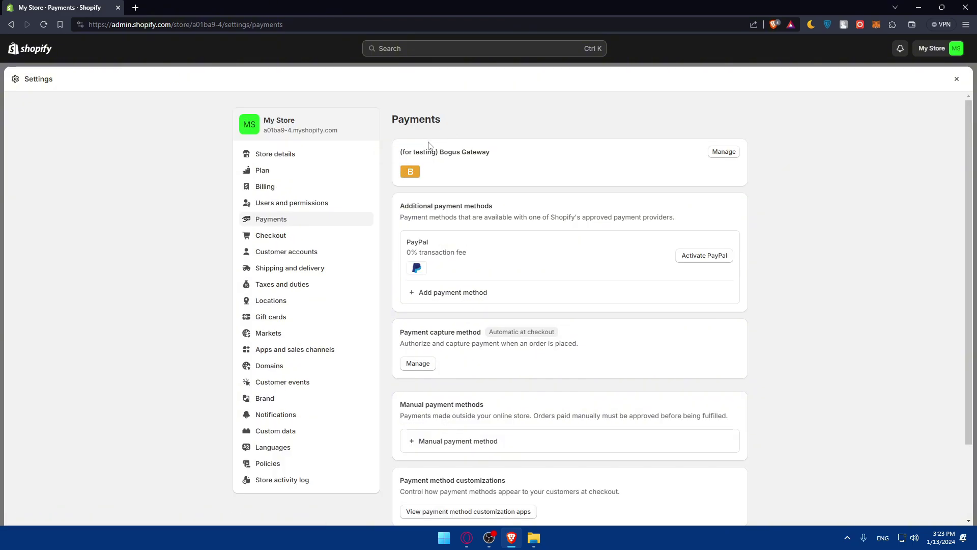
Deactivate the Bogus Gateway test provider and confirm the deactivation
left_click(722, 152)
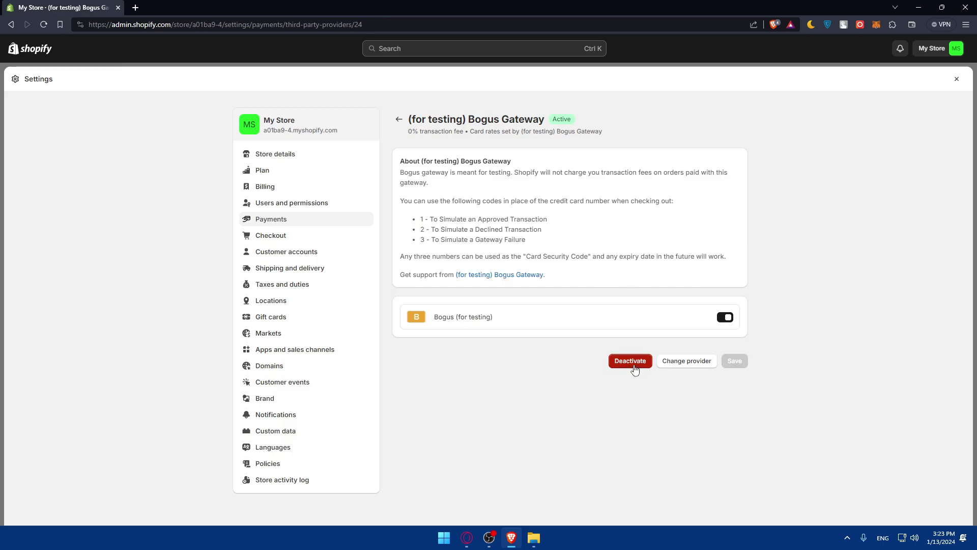
left_click(632, 364)
left_click(602, 312)
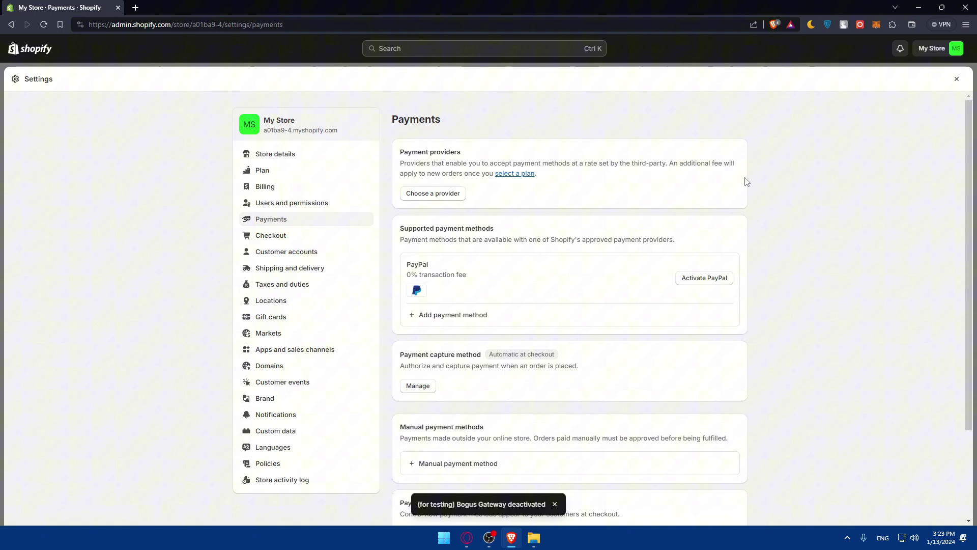
scroll(574, 245, "down", 2)
scroll(574, 244, "up", 2)
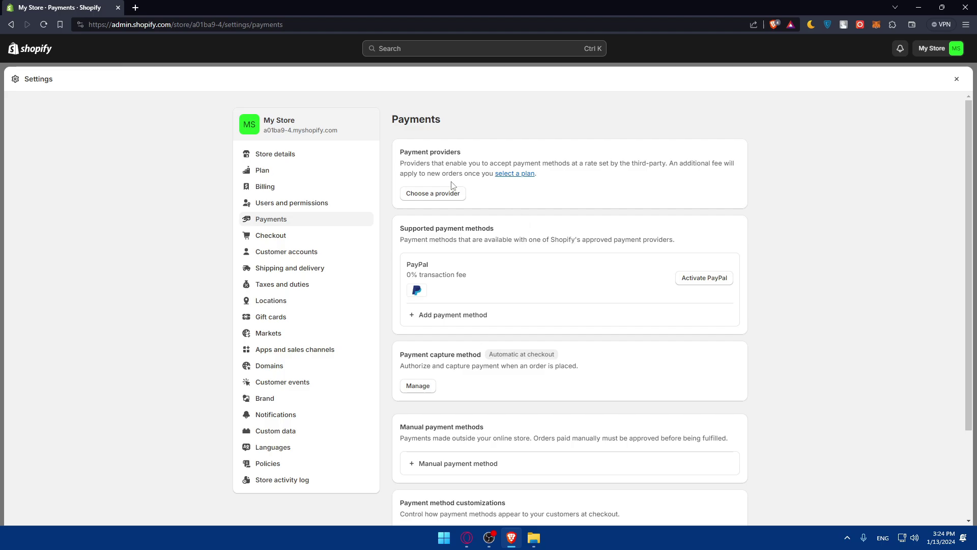
Filter third-party providers by 'payon' and select Payoneer Checkout Native Cards
left_click(445, 196)
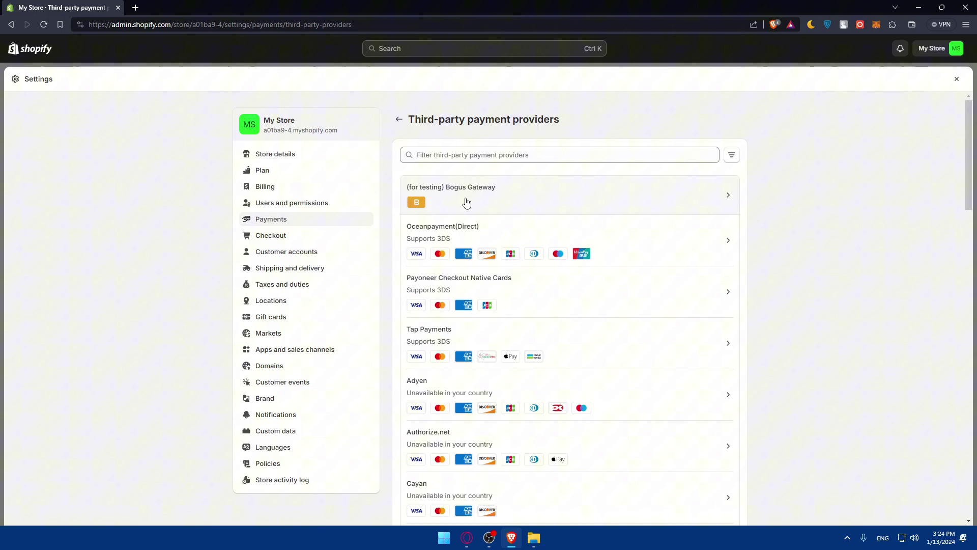
left_click(471, 157)
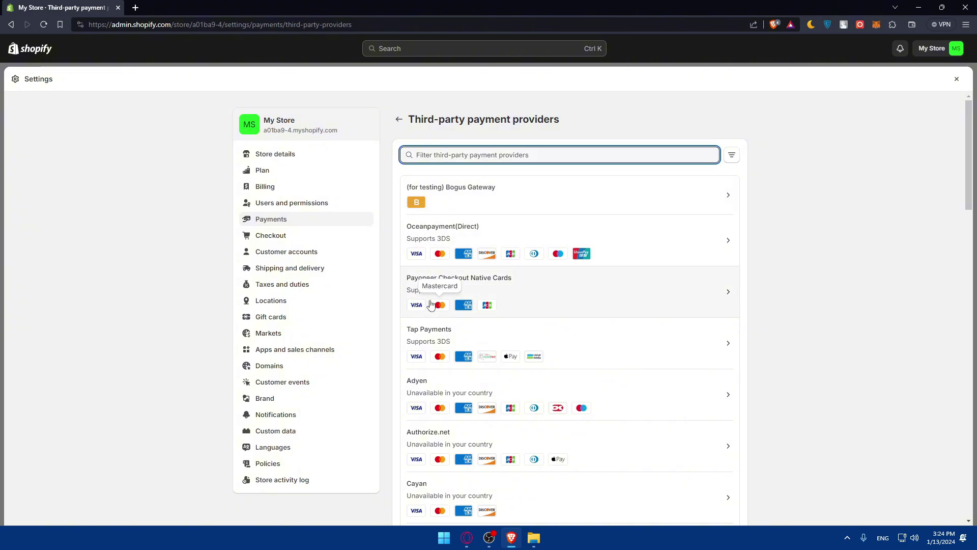
type("payoneer")
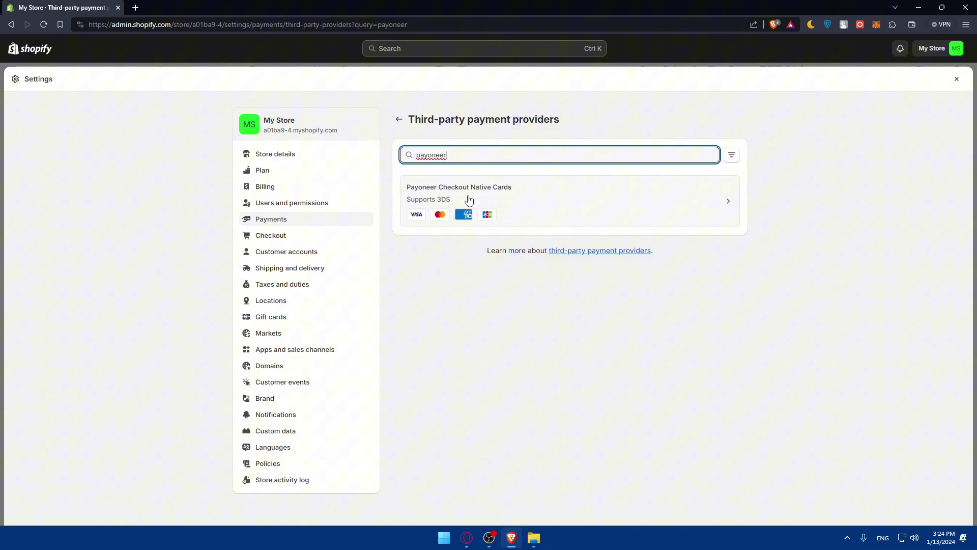
left_click(470, 200)
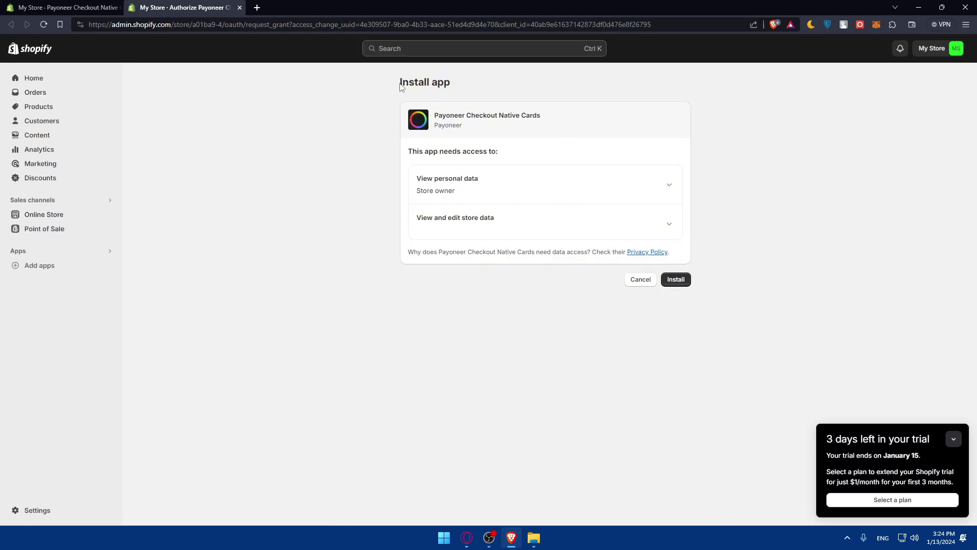
Review the personal and store data access, then install Payoneer Checkout Native Cards
left_click_drag(401, 86, 490, 88)
left_click(489, 88)
left_click(666, 189)
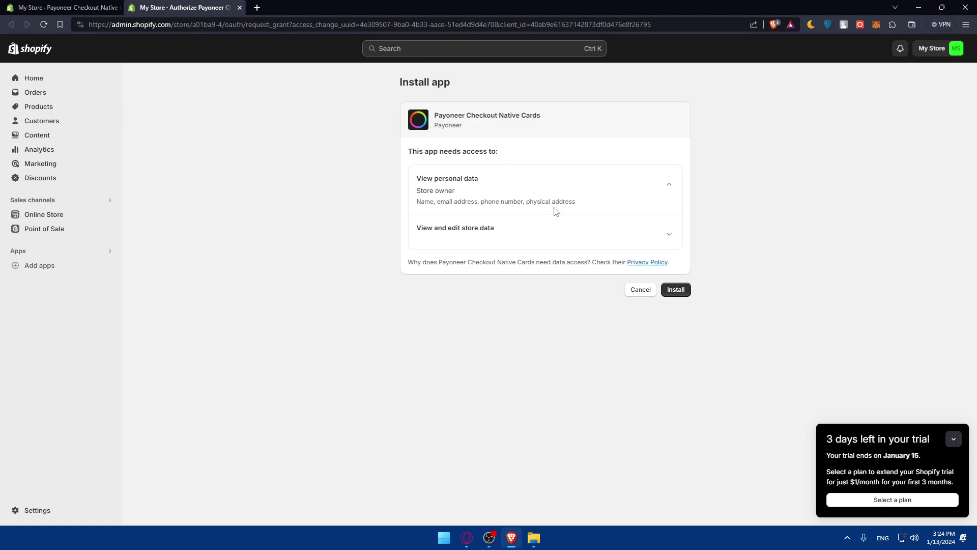
left_click(667, 235)
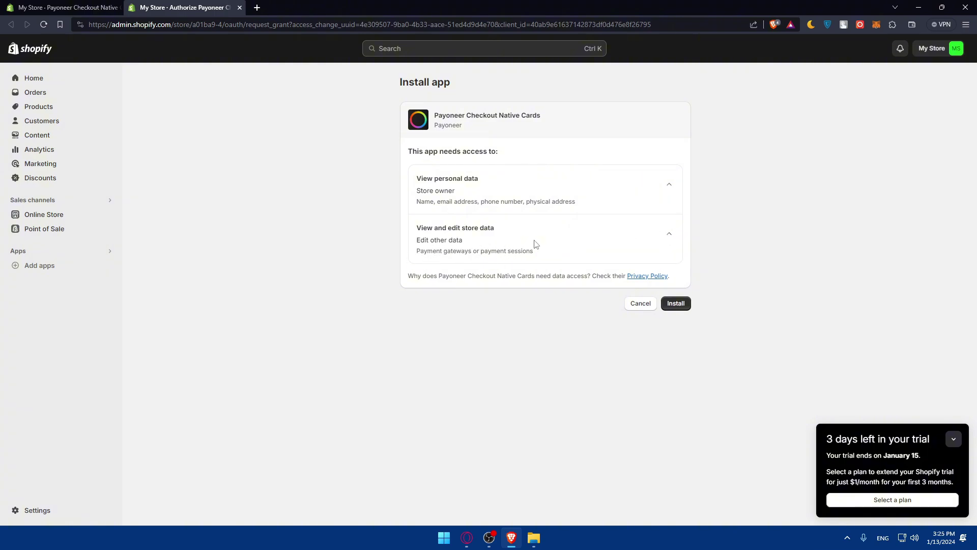
left_click(667, 304)
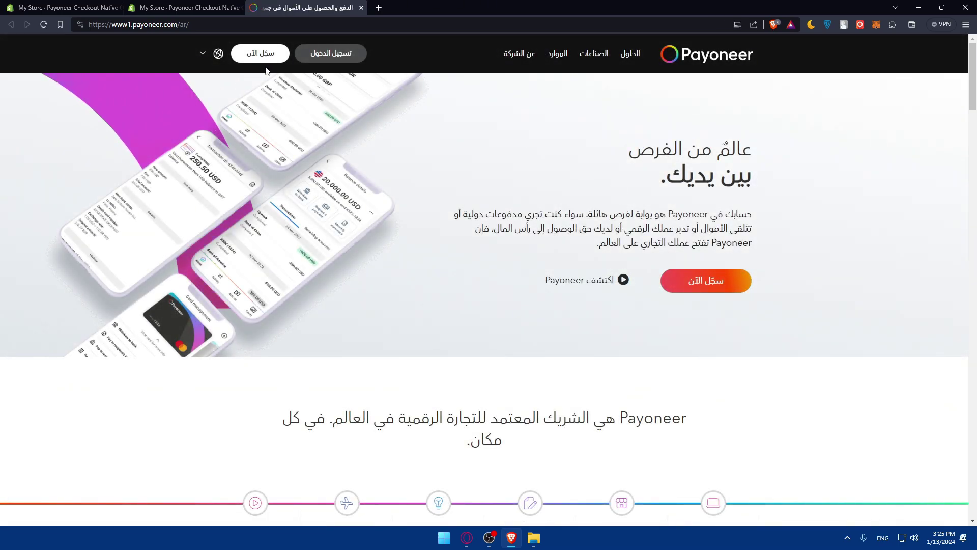
Switch the Payoneer site to English and return to the Shopify Payoneer settings tab
left_click(218, 54)
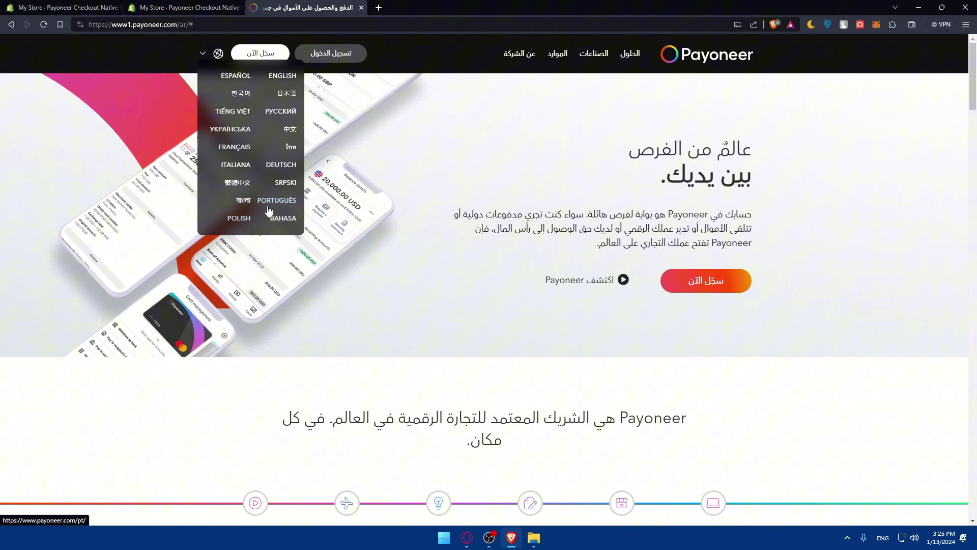
left_click(283, 75)
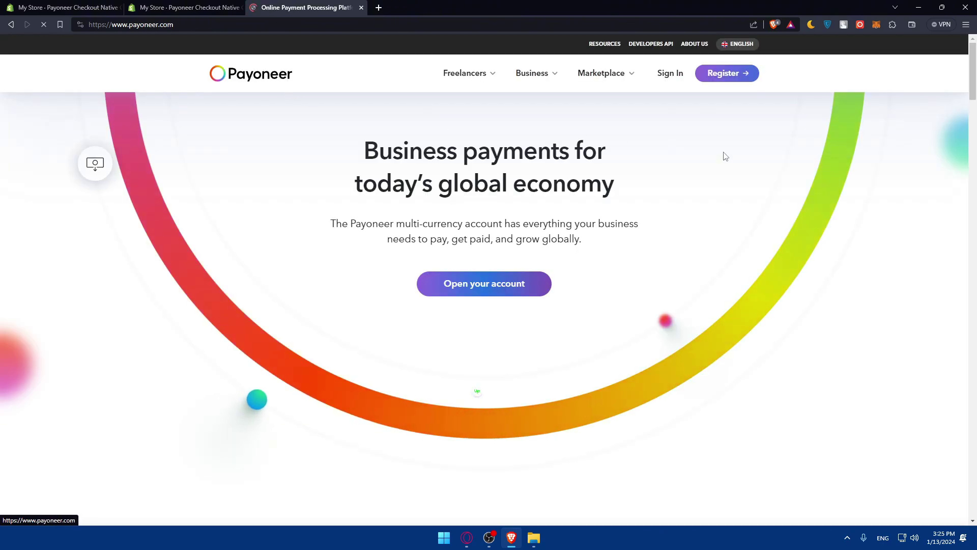
left_click(196, 7)
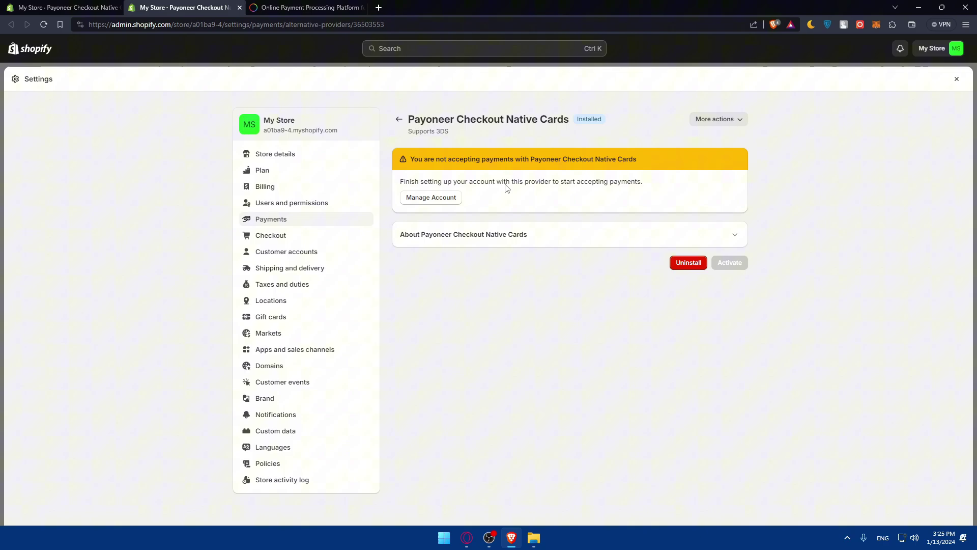
Read the About Payoneer Checkout Native Cards section, then proceed to Payoneer account sign-in
left_click(735, 239)
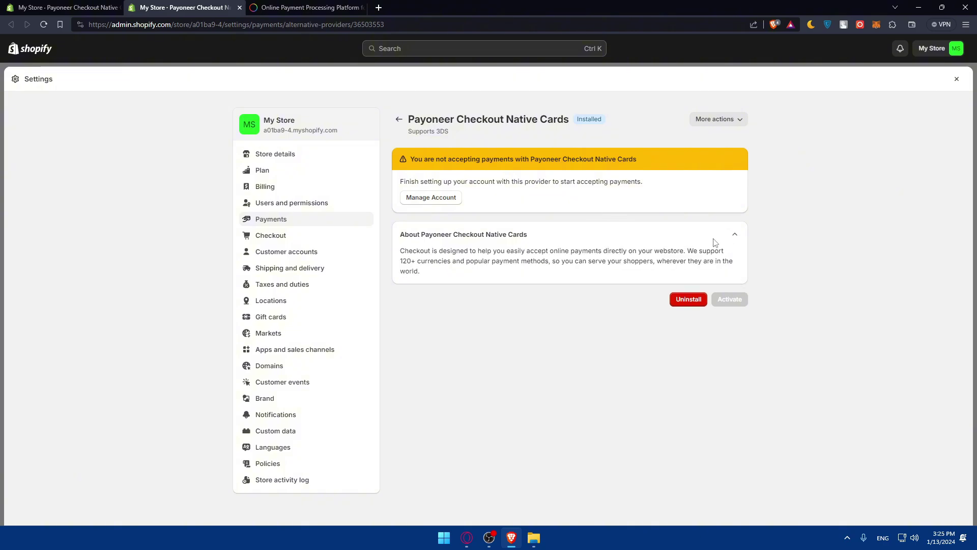
key("ctrl+a")
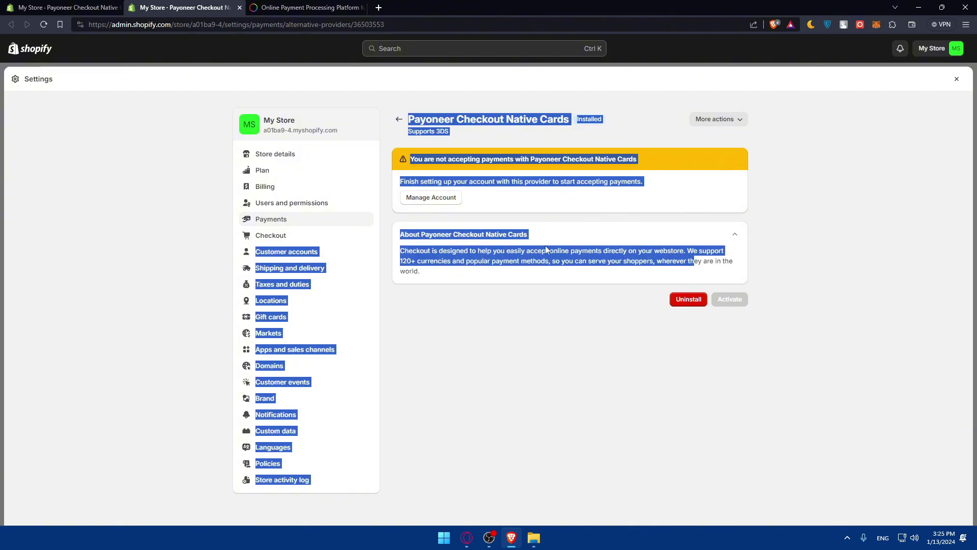
left_click(712, 265)
left_click(735, 234)
left_click(305, 7)
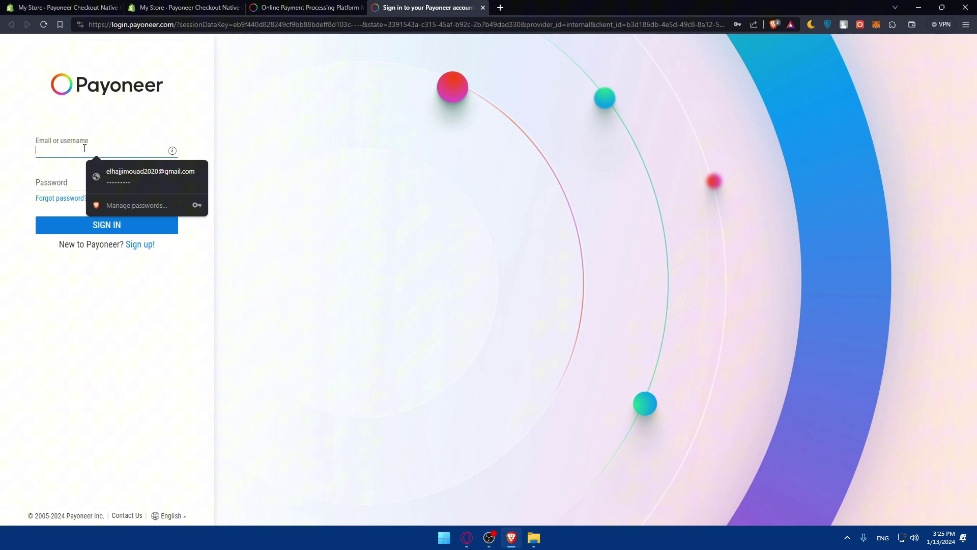
Sign in with the saved Payoneer login and autofill the old password
left_click(101, 168)
left_click(56, 225)
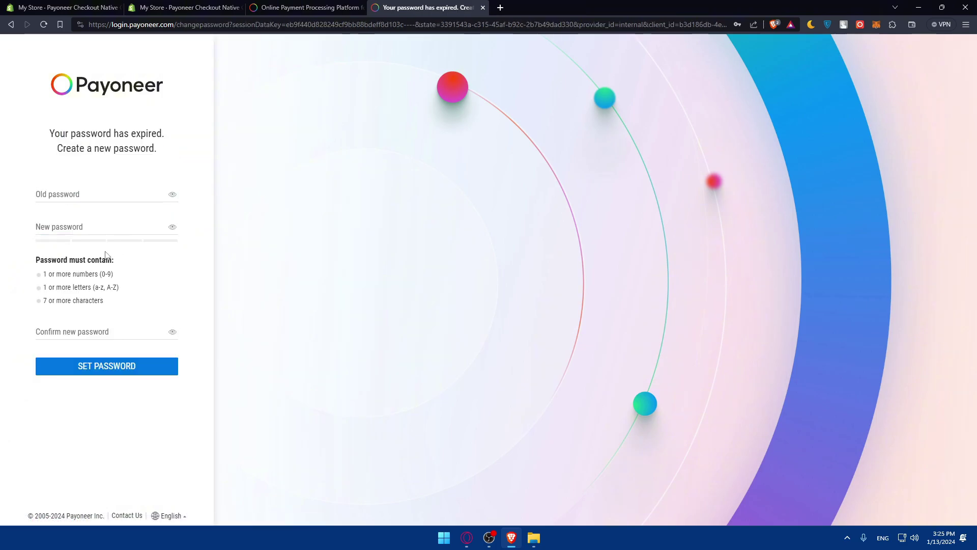
left_click(69, 193)
left_click(28, 168)
left_click(61, 199)
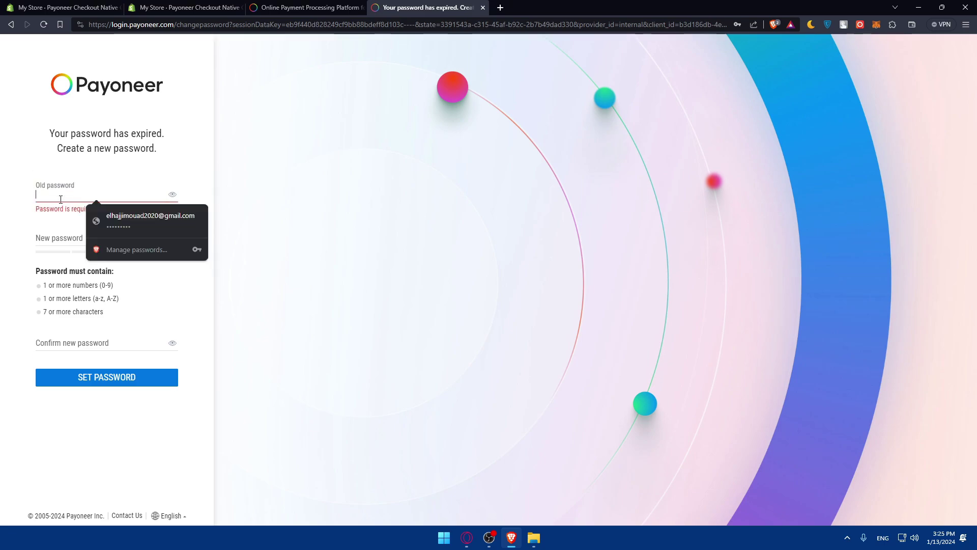
left_click(150, 220)
Enter a new password and its confirmation, then submit SET PASSWORD
left_click(63, 229)
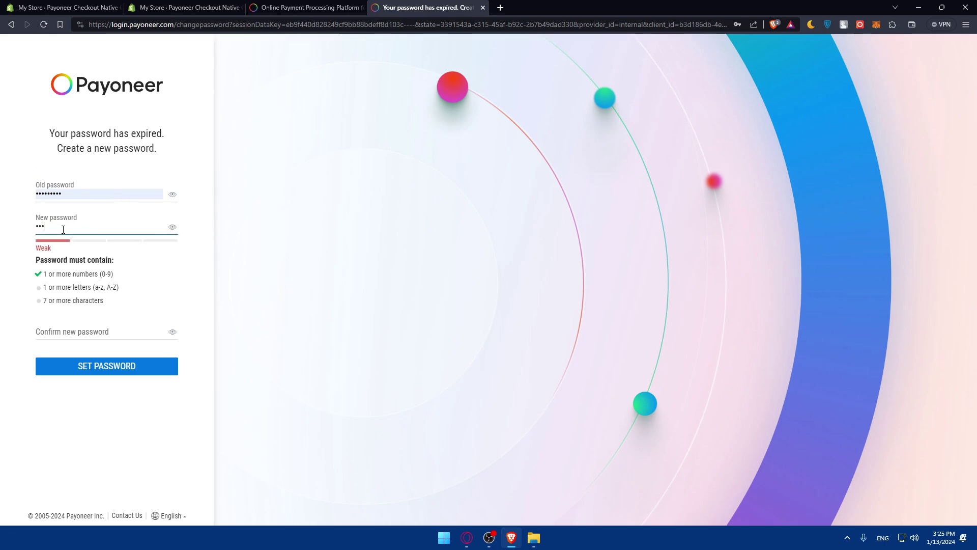
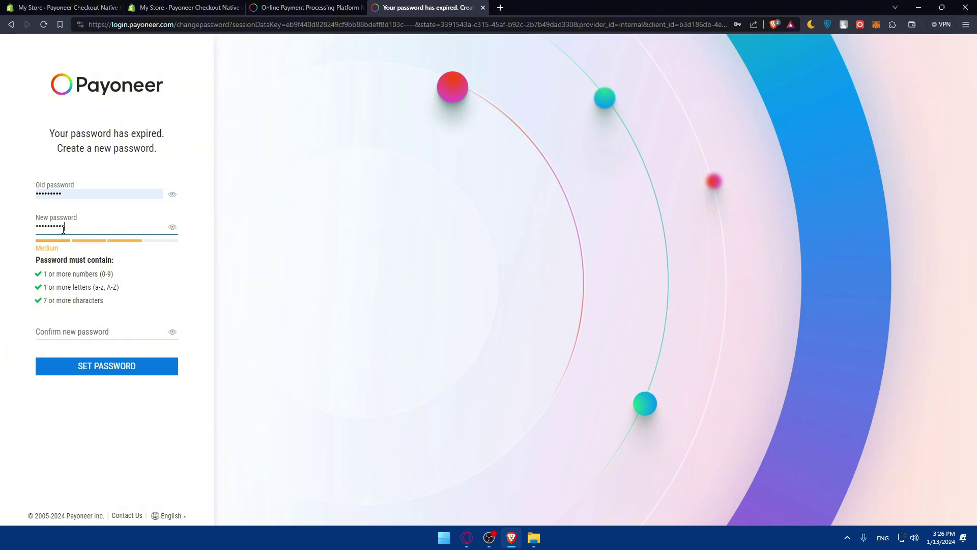
left_click(108, 366)
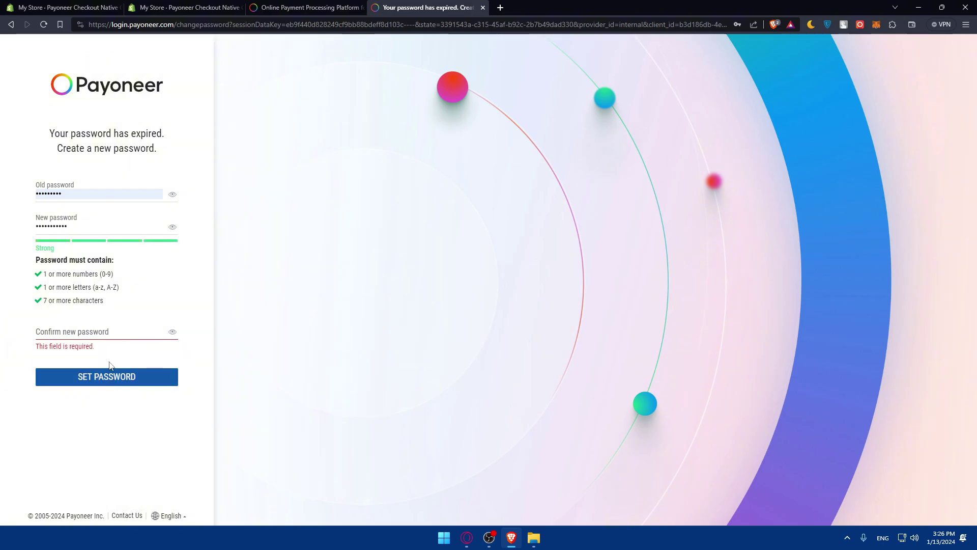
left_click(93, 332)
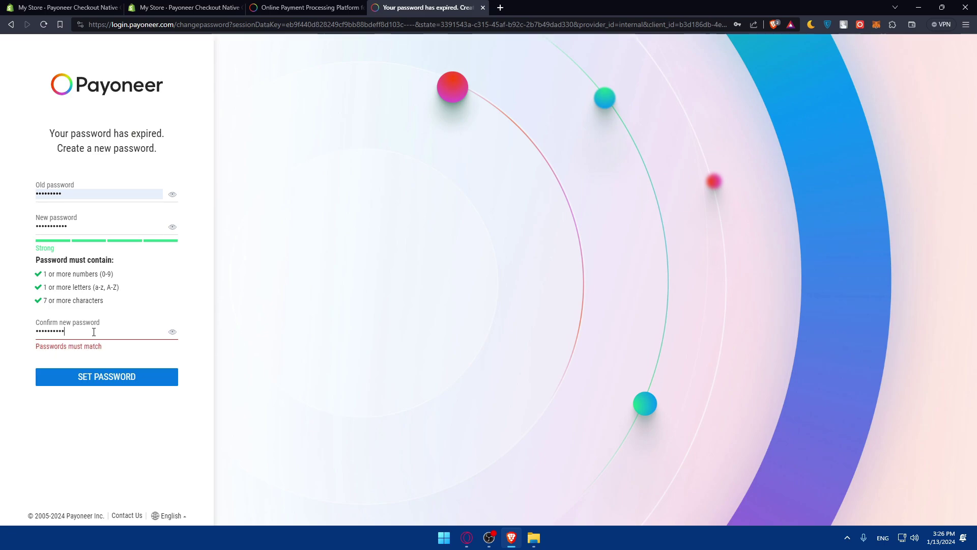
left_click(107, 367)
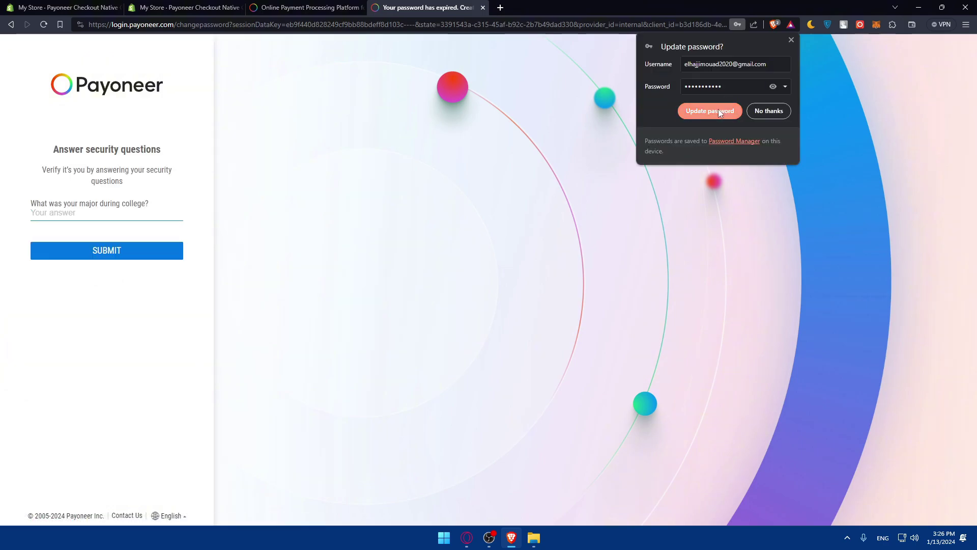
Update the browser's saved password, submit the security answer, and turn on extra security
left_click(714, 105)
left_click(710, 114)
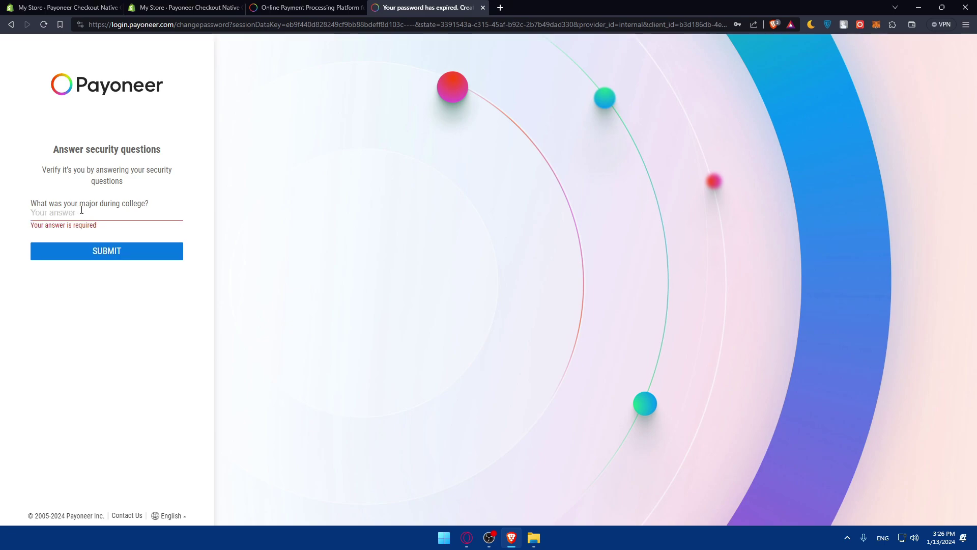
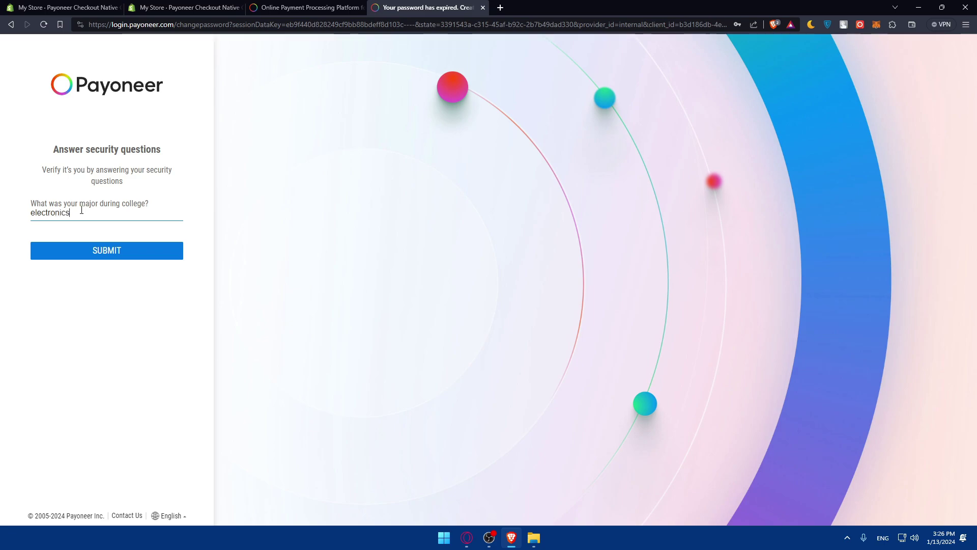
left_click(98, 252)
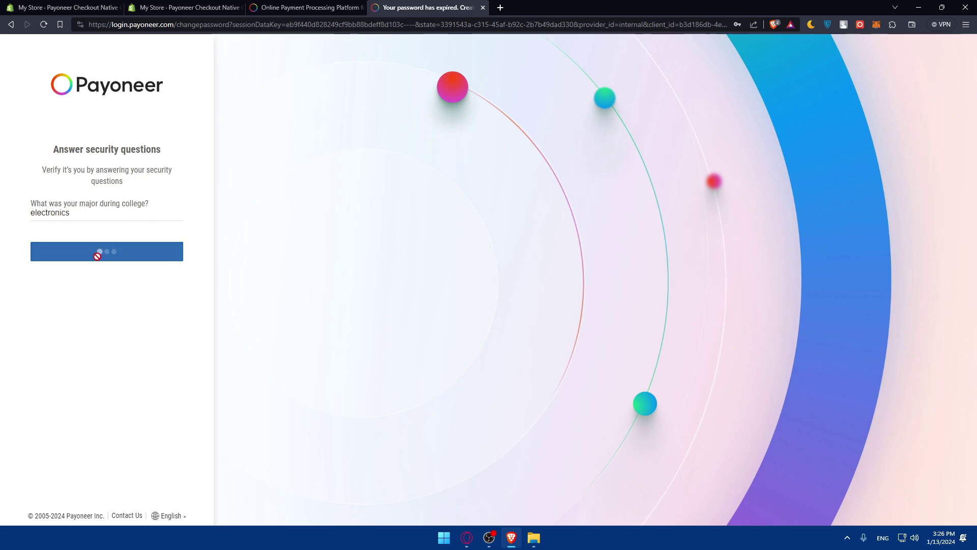
left_click(105, 340)
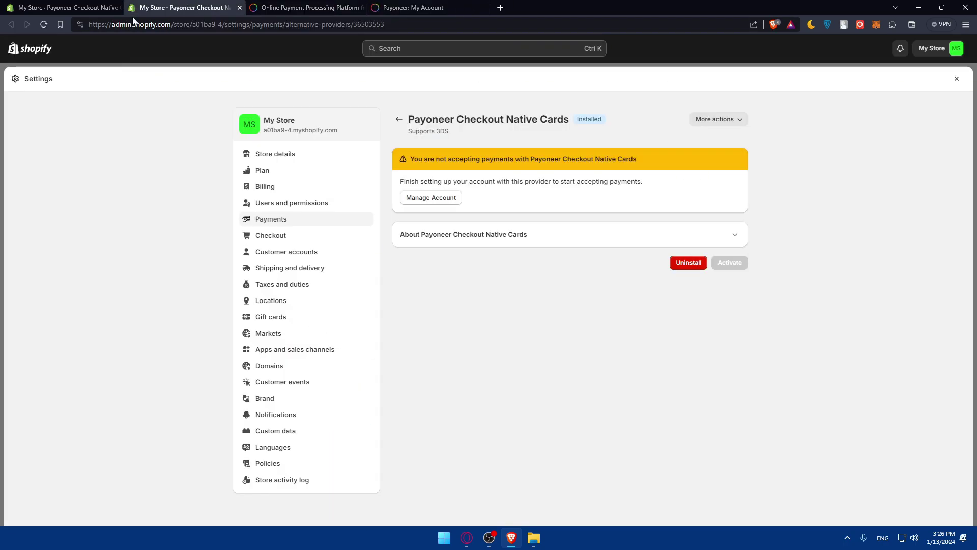
Start the Payoneer account setup from the provider settings, then close the extra Payoneer pages
left_click(37, 26)
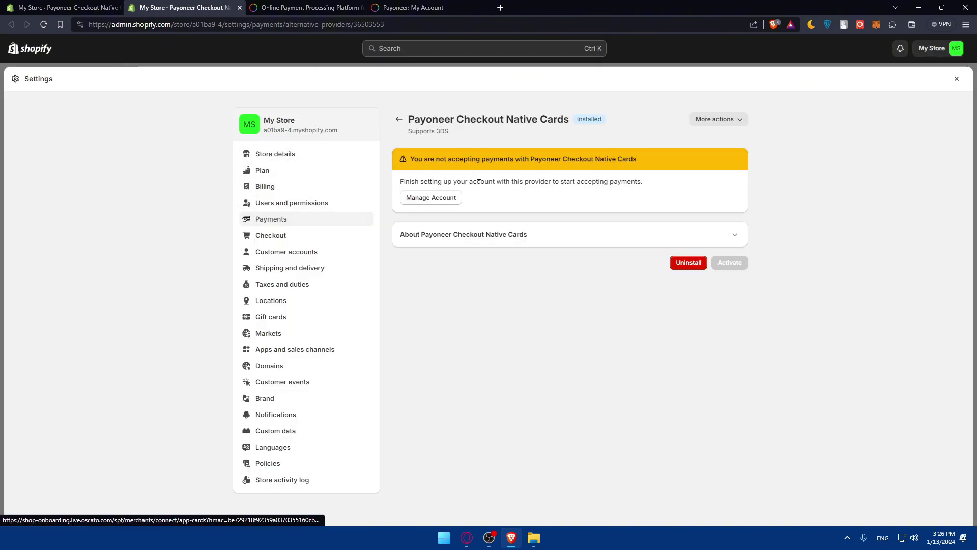
left_click(448, 197)
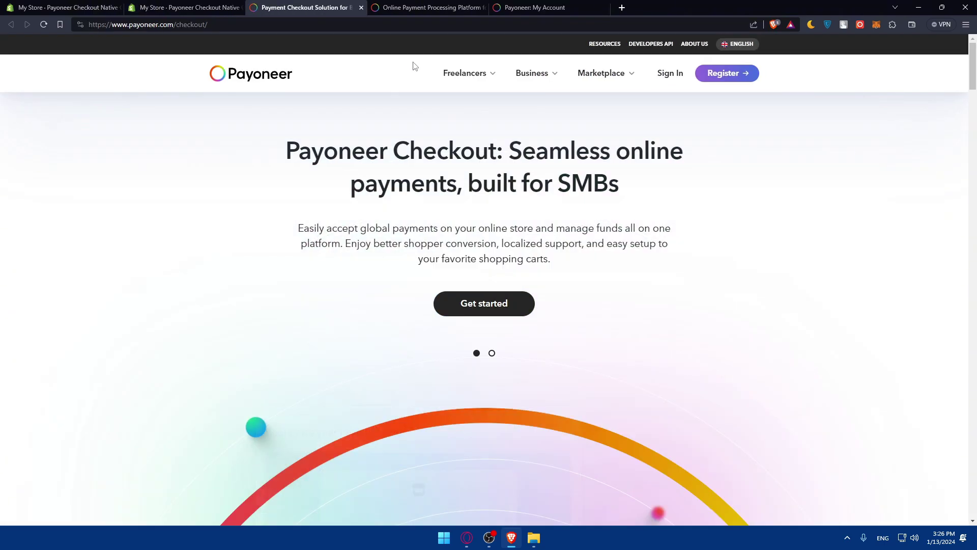
left_click(529, 7)
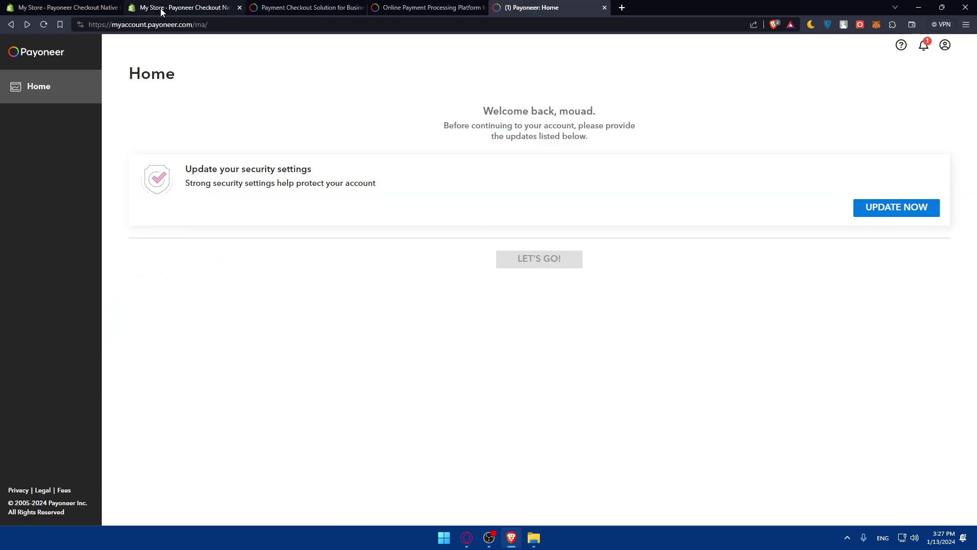
left_click(183, 7)
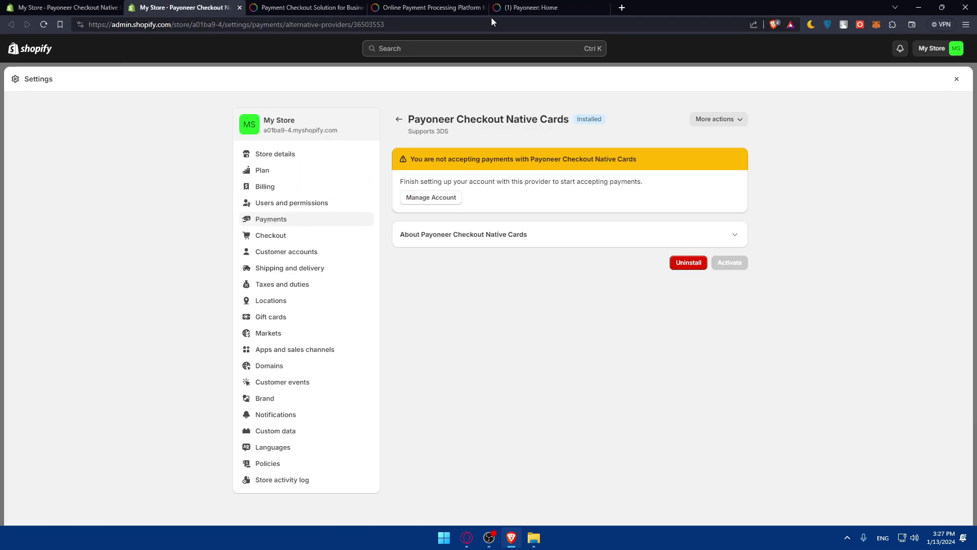
left_click(512, 8)
left_click(604, 7)
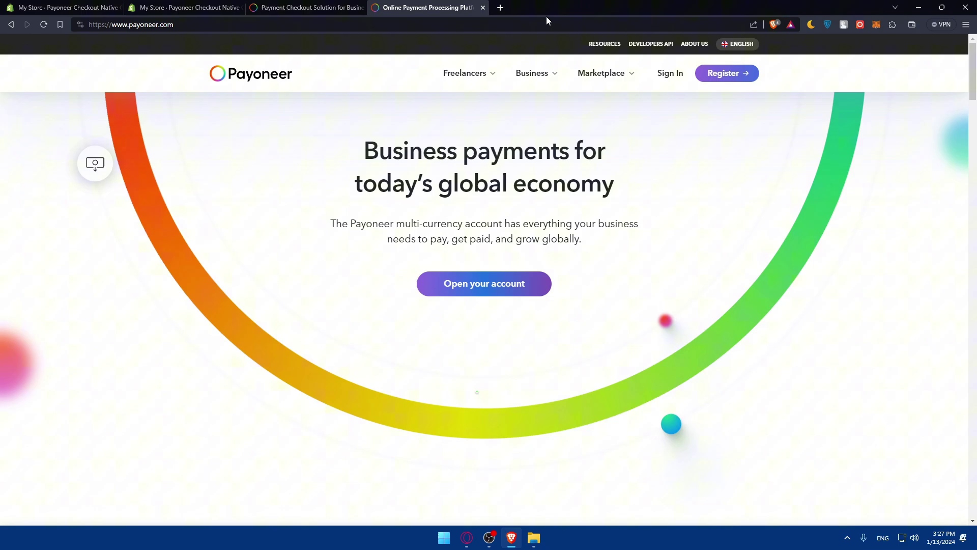
left_click(483, 7)
left_click(362, 7)
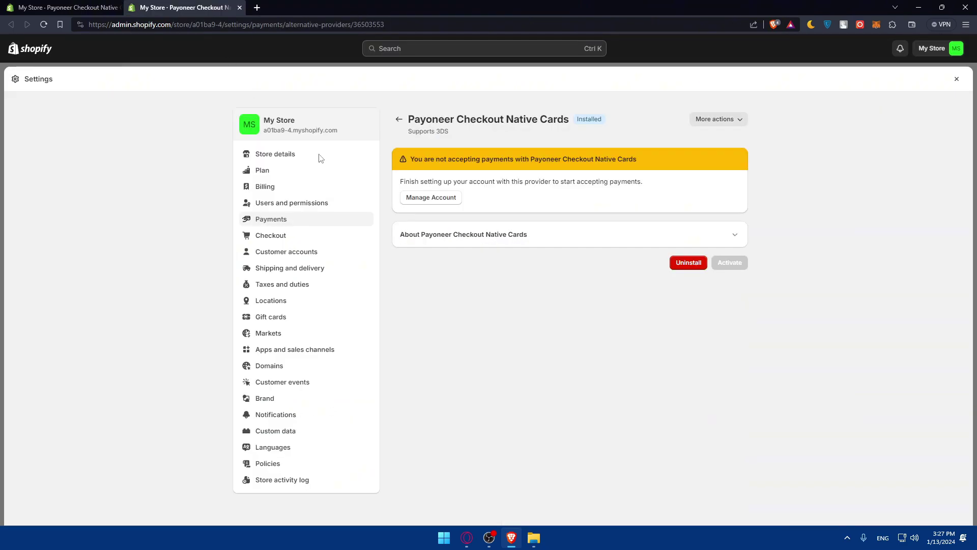
Restart the Payoneer account setup, sign in, and reload the Shopify provider settings page
left_click(447, 197)
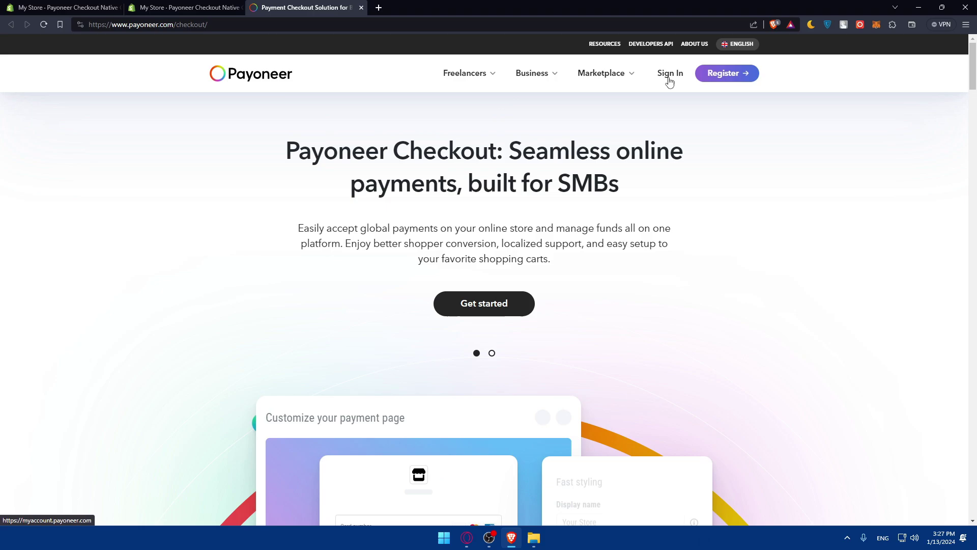
left_click(669, 74)
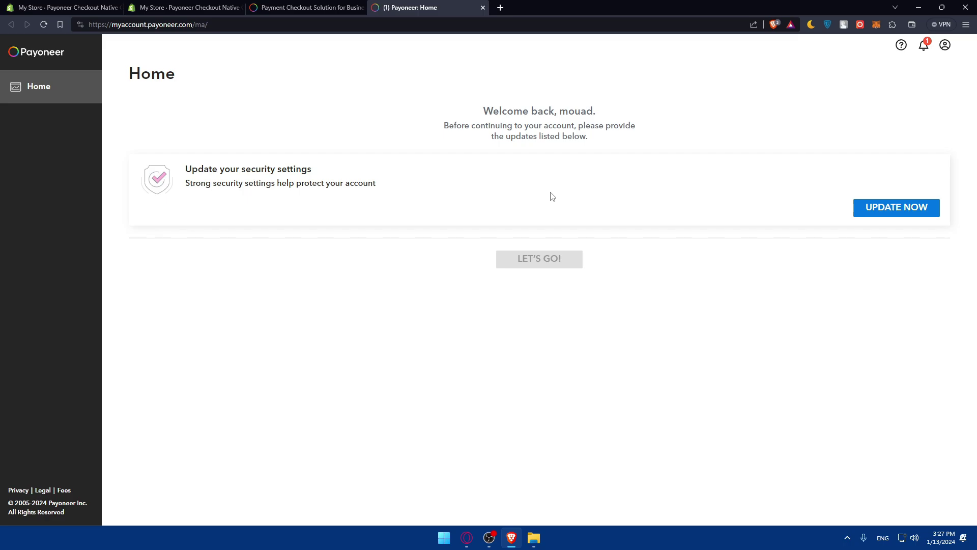
left_click(216, 9)
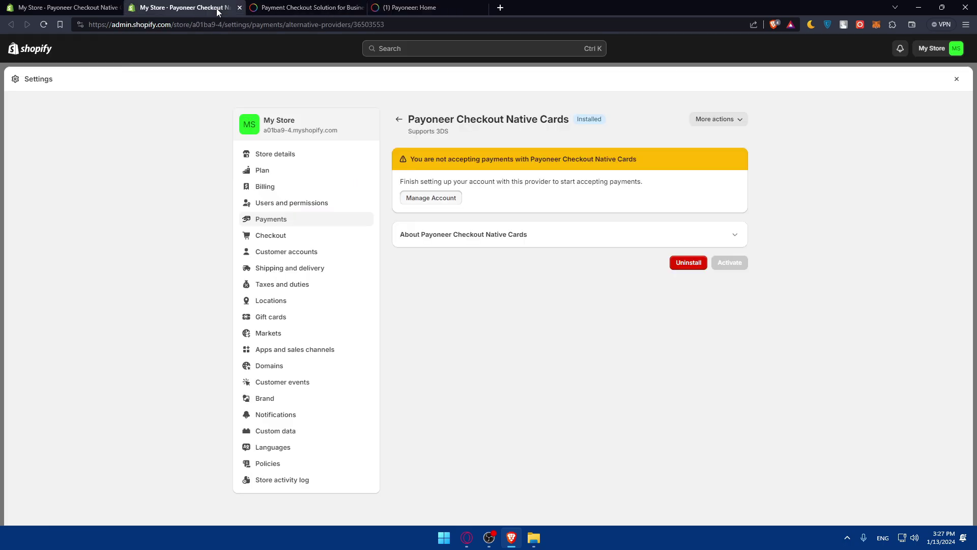
left_click(43, 24)
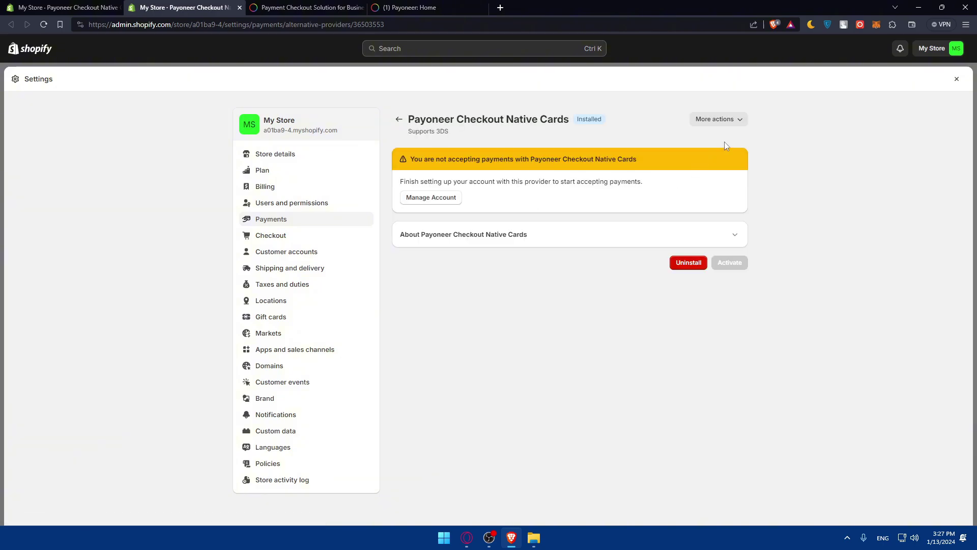
Open the provider's Manage page from More actions, then close the extra Payoneer tabs
left_click(738, 120)
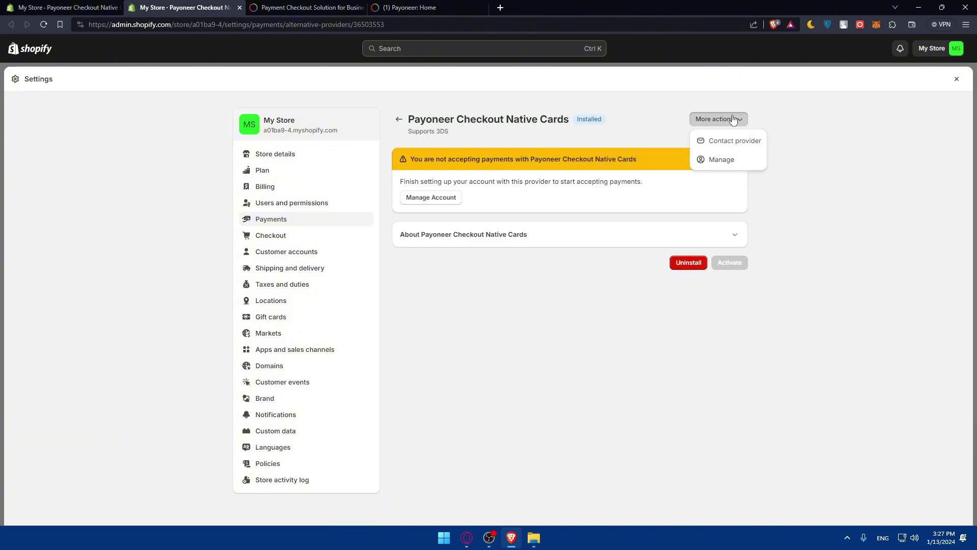
left_click(722, 160)
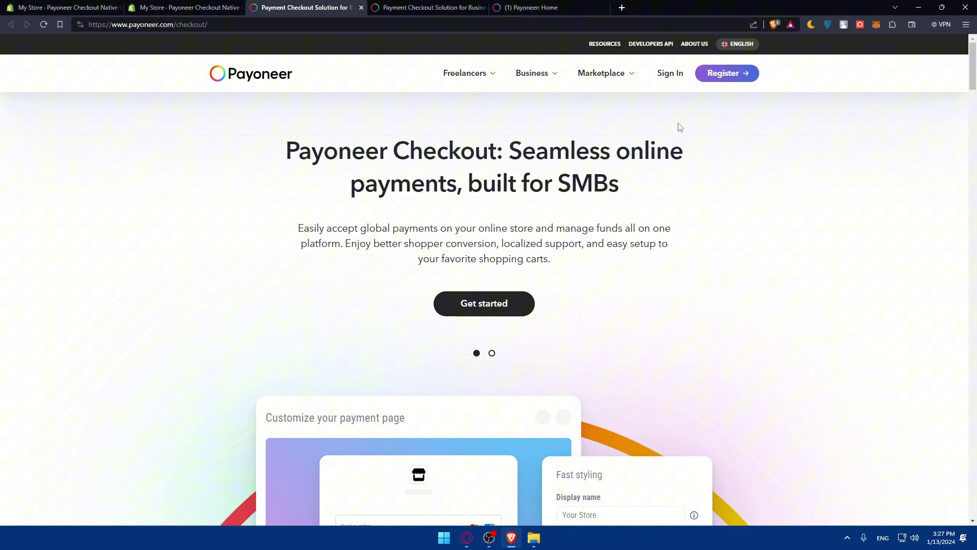
left_click(477, 10)
left_click(482, 8)
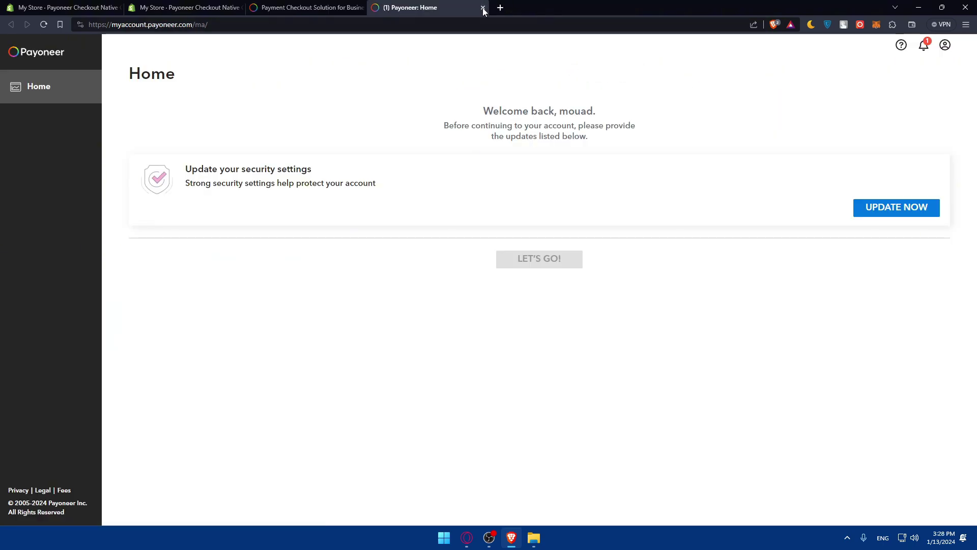
left_click(482, 7)
left_click(361, 8)
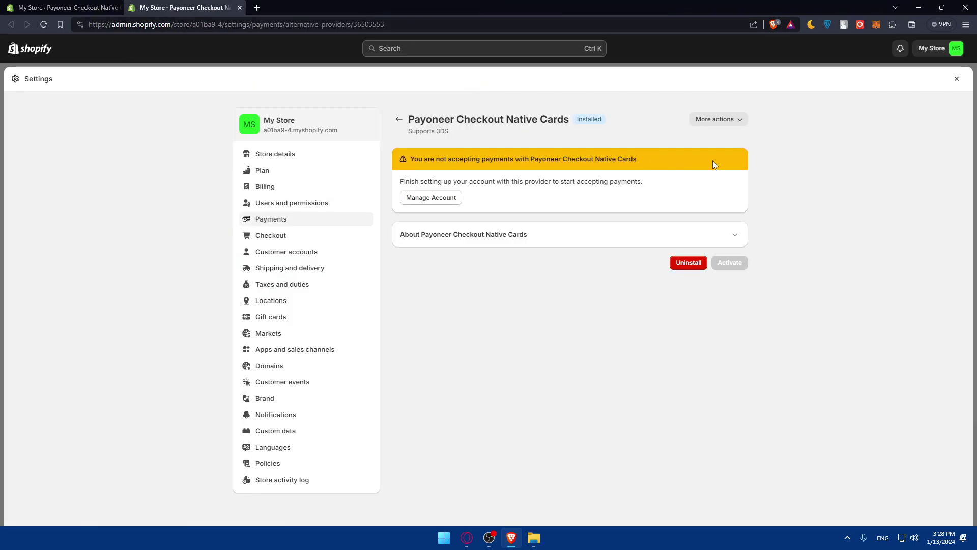
left_click(717, 119)
left_click(732, 143)
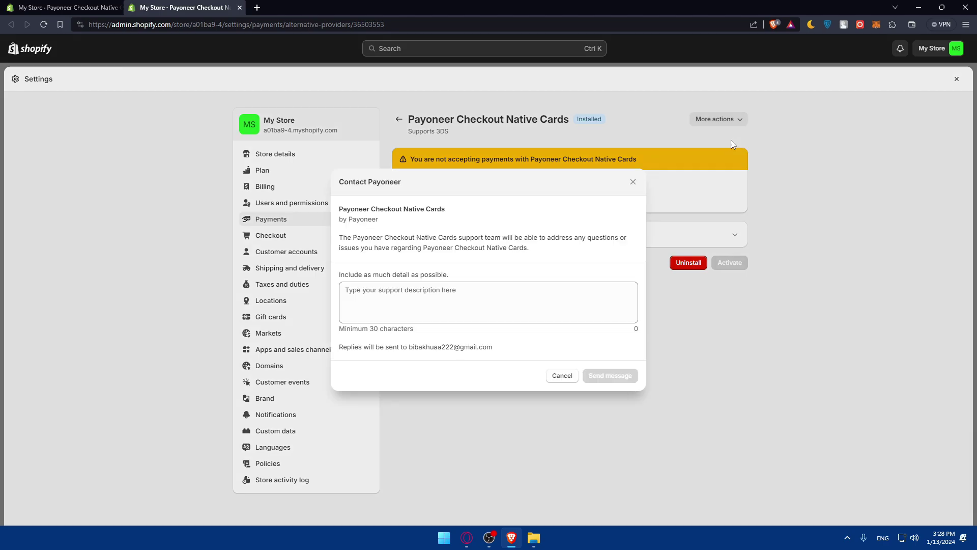
left_click(451, 292)
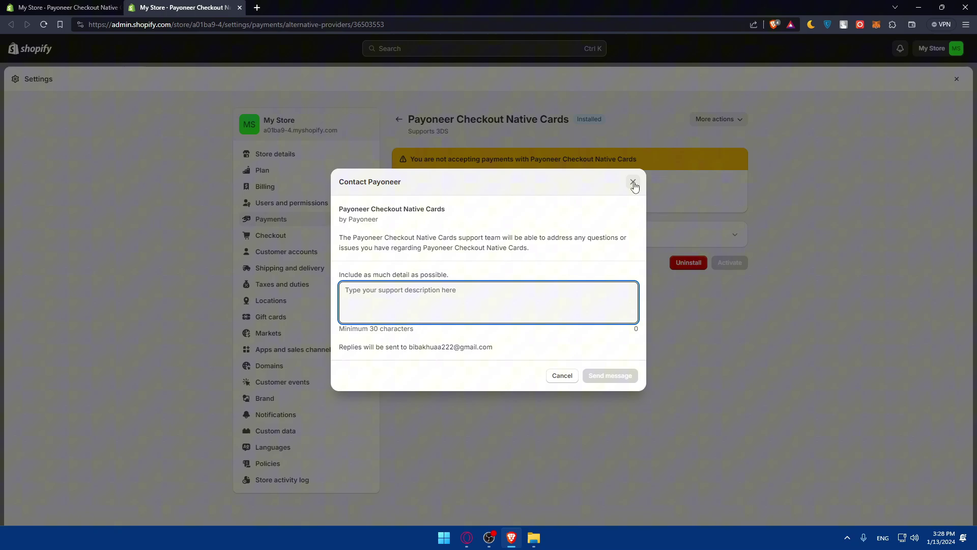
left_click(633, 183)
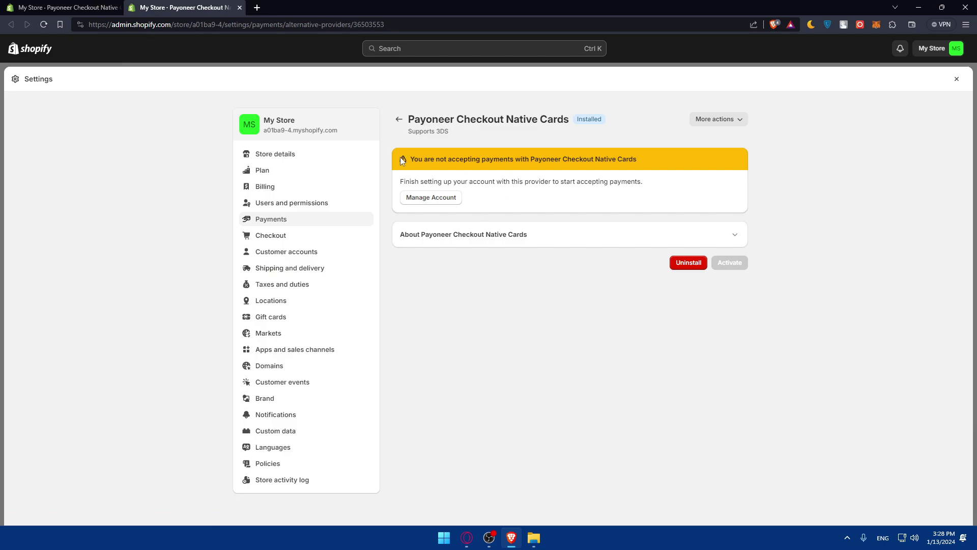
Highlight and deselect the not-accepting-payments warning, then close the store settings
left_click_drag(401, 158, 718, 160)
left_click(588, 159)
left_click_drag(636, 159, 433, 164)
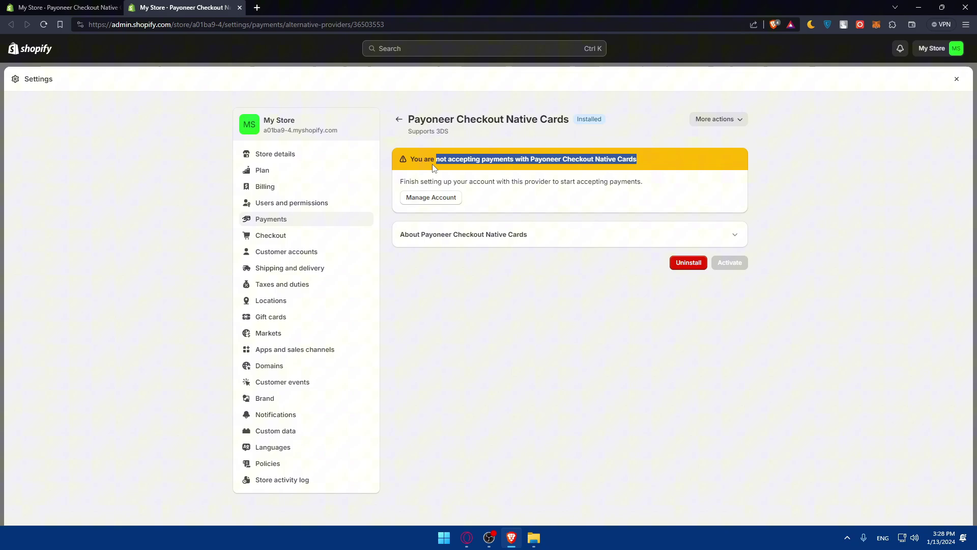
left_click(435, 166)
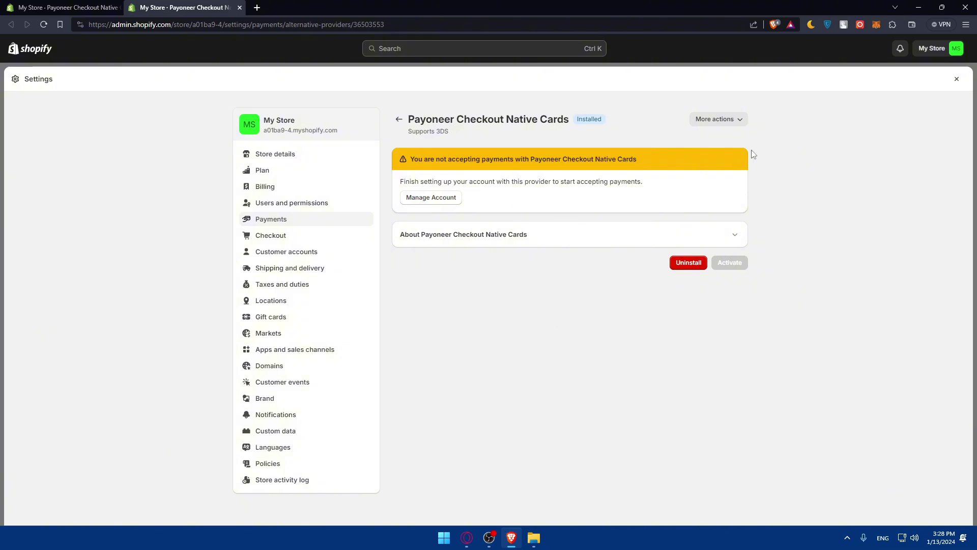
left_click(957, 79)
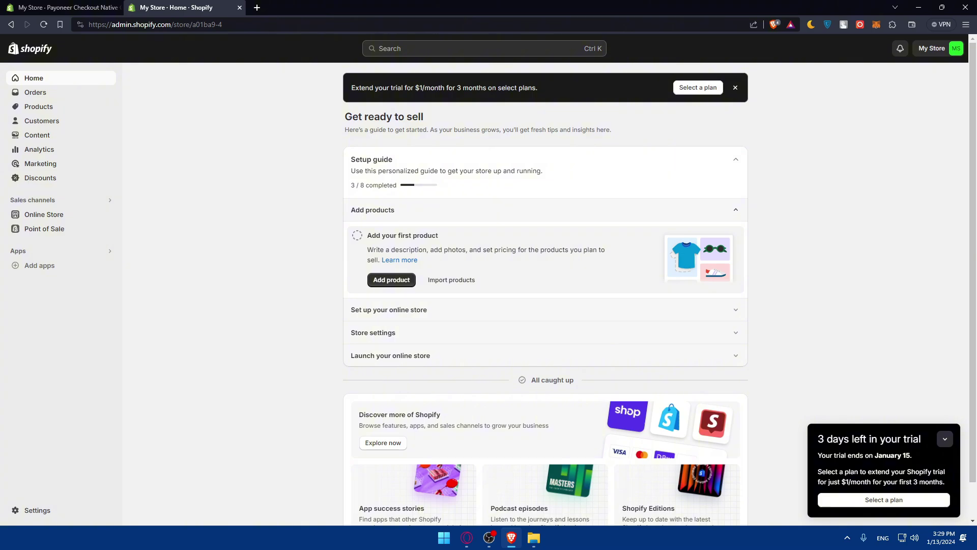
Close the extra Payoneer Checkout Native Cards tab and open a blank new tab
left_click(61, 7)
left_click(118, 7)
left_click(134, 7)
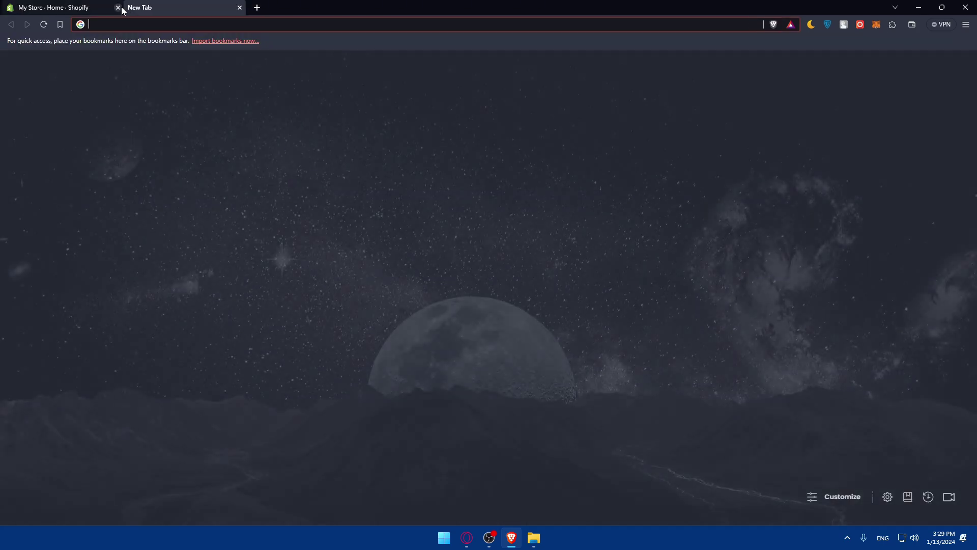